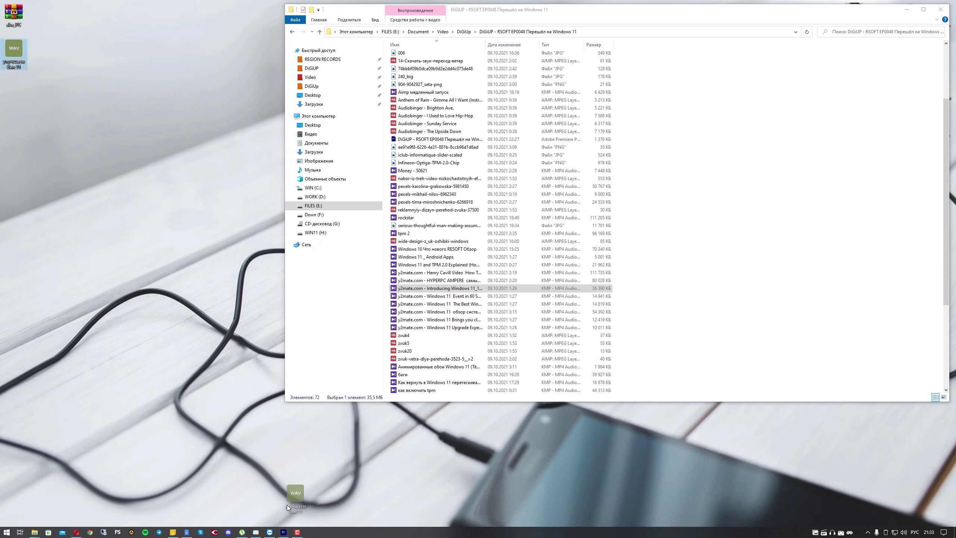
# Add the audio recording to track Audio 1 alongside the Безымянный проект1.mp4 clip and move the playhead to 01:45:02:12
pyautogui.moveTo(287, 506); pyautogui.dragTo(567, 439)
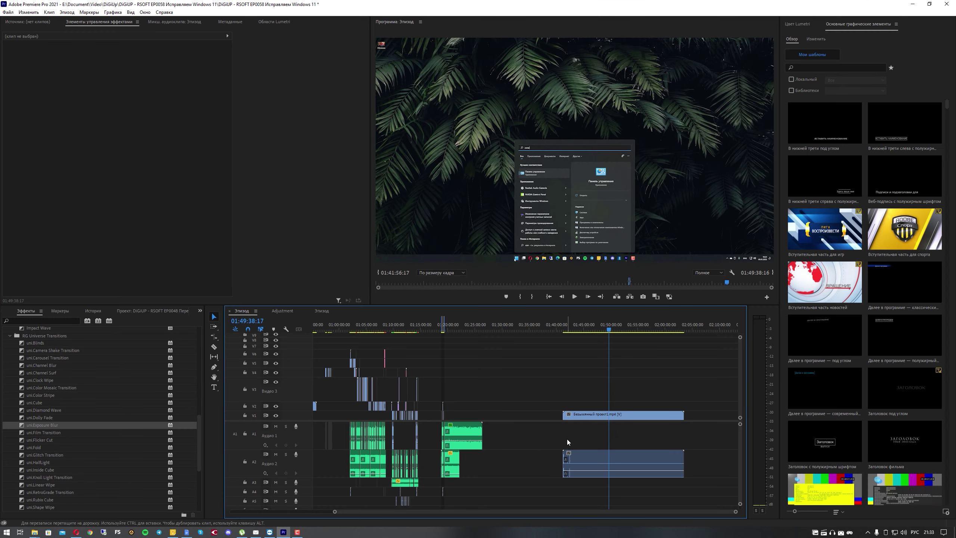
pyautogui.click(583, 328)
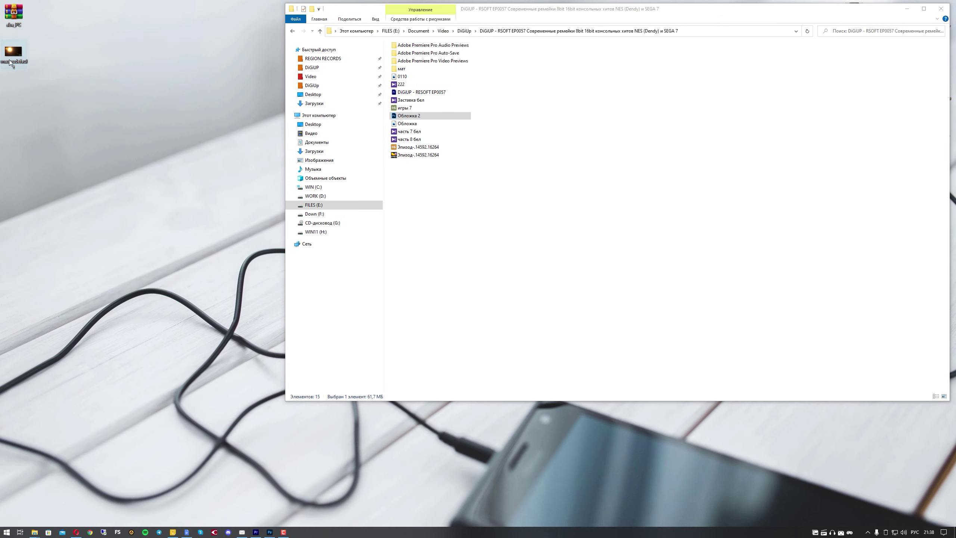
# In Photoshop, place the maxresdefault.jpg light flare image into the cover and flip it horizontally
pyautogui.moveTo(10, 63); pyautogui.dragTo(403, 283)
pyautogui.moveTo(398, 248); pyautogui.dragTo(423, 238)
pyautogui.press('Return')
pyautogui.click(45, 4)
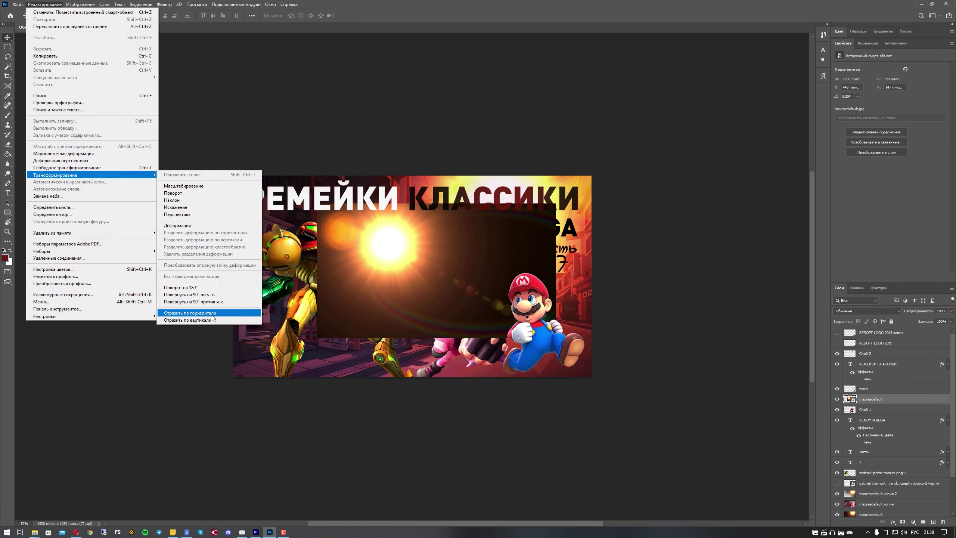
pyautogui.click(191, 312)
# Scale up the flare layer so that it covers the whole cover artwork
pyautogui.click(44, 4)
pyautogui.click(187, 185)
pyautogui.moveTo(485, 313); pyautogui.dragTo(668, 433)
pyautogui.press('Return')
# Set the flare layer's blend mode to Multiply (Умножение) and lower its opacity in the layer style
pyautogui.doubleClick(909, 399)
pyautogui.click(793, 284)
pyautogui.click(792, 309)
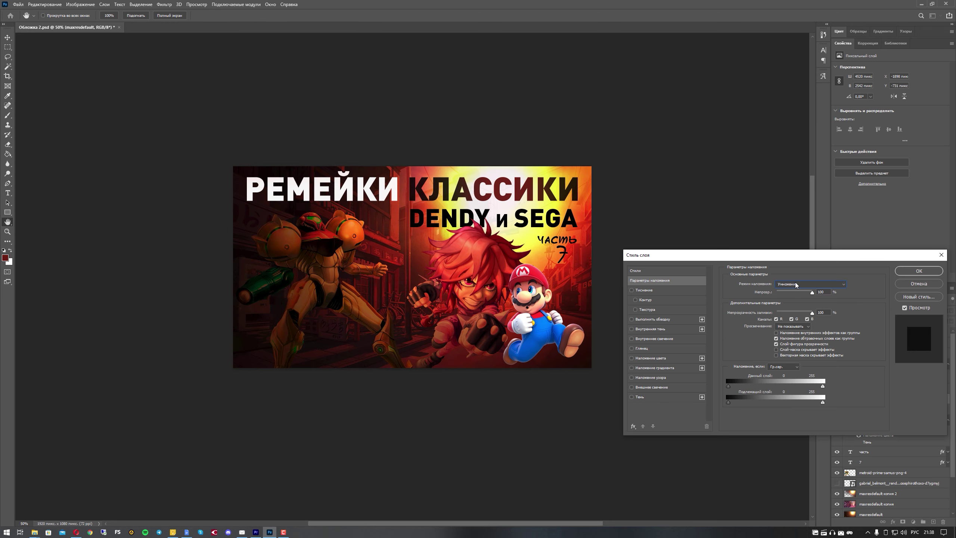
pyautogui.moveTo(811, 293); pyautogui.dragTo(787, 300)
pyautogui.press('Return')
# Erase the parts of the flare layer that cover the armoured character and the red-haired character
pyautogui.press('e')
pyautogui.moveTo(305, 222)
pyautogui.mouseDown()
pyautogui.moveTo(335, 253)
pyautogui.moveTo(463, 331)
pyautogui.mouseUp()
pyautogui.scroll(5, 385, 323)
pyautogui.moveTo(376, 346); pyautogui.dragTo(289, 226)
pyautogui.scroll(-4, 509, 269)
# Readjust the opacity of the maxresdefault flare layer in its layer style
pyautogui.doubleClick(909, 399)
pyautogui.moveTo(791, 295); pyautogui.dragTo(796, 294)
pyautogui.press('Return')
# Move the Mario layer below the flare layer, change the eraser brush, and erase the flare around Mario
pyautogui.moveTo(872, 388); pyautogui.dragTo(872, 403)
pyautogui.click(53, 16)
pyautogui.click(66, 38)
pyautogui.click(873, 388)
pyautogui.moveTo(629, 316)
pyautogui.mouseDown()
pyautogui.moveTo(581, 295)
pyautogui.moveTo(610, 274)
pyautogui.mouseUp()
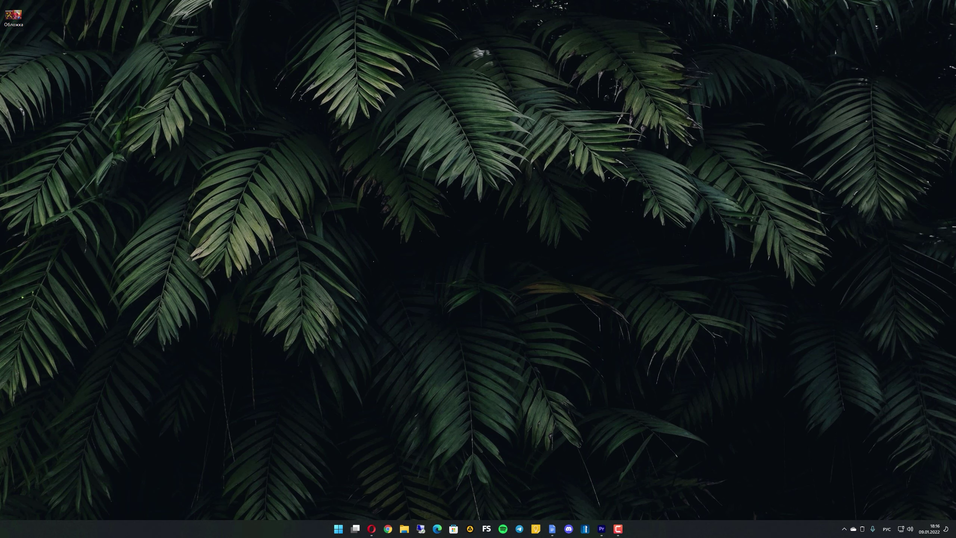
# Try to carry the Обложка desktop image onto the Premiere Pro icon in the Windows 11 taskbar
pyautogui.moveTo(600, 532)
pyautogui.mouseDown()
pyautogui.moveTo(553, 532)
pyautogui.moveTo(604, 531)
pyautogui.mouseUp()
pyautogui.moveTo(68, 107); pyautogui.dragTo(70, 106)
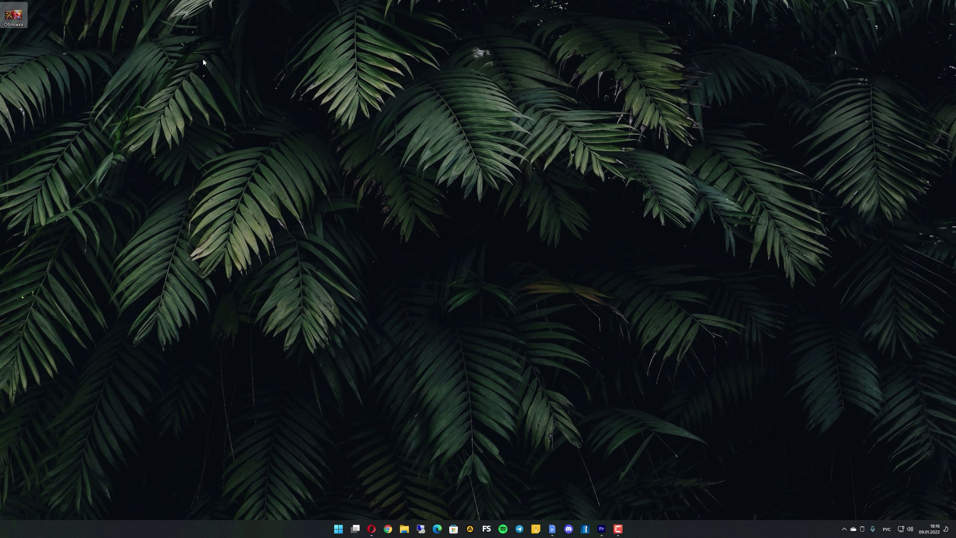
# Download Windows11DragAndDropToTaskbarFix.exe version 2.1.0.0 from its GitHub releases page to the desktop and minimize the browser
pyautogui.click(373, 529)
pyautogui.scroll(-3, 368, 168)
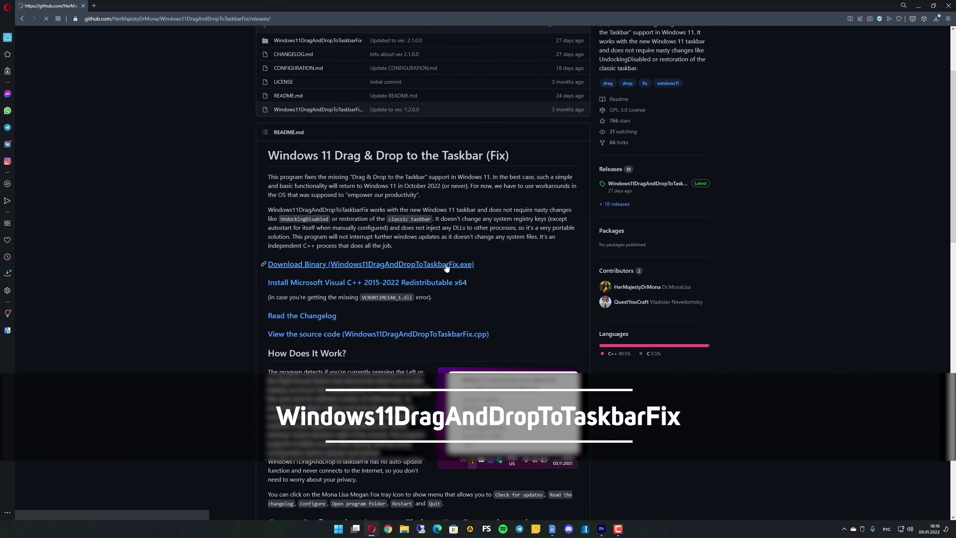
pyautogui.click(451, 252)
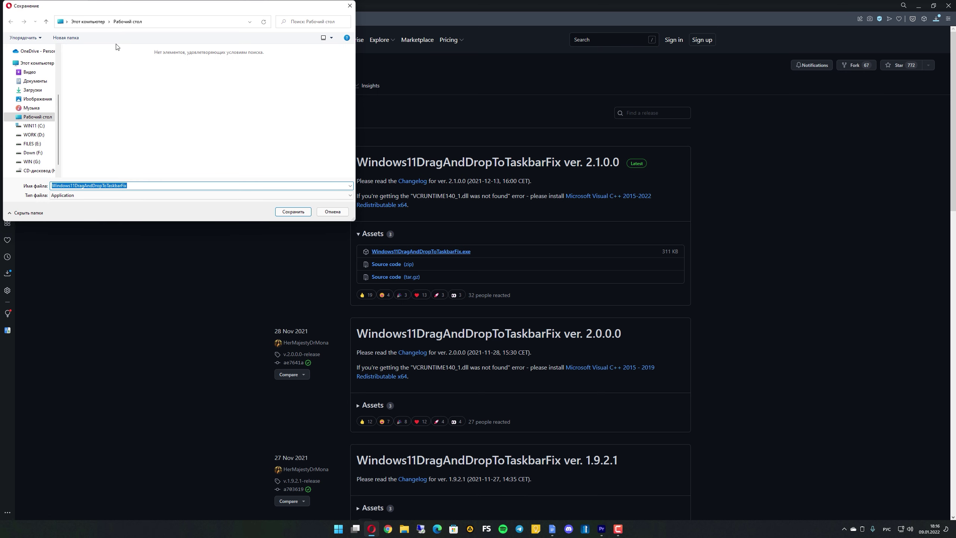
pyautogui.click(293, 212)
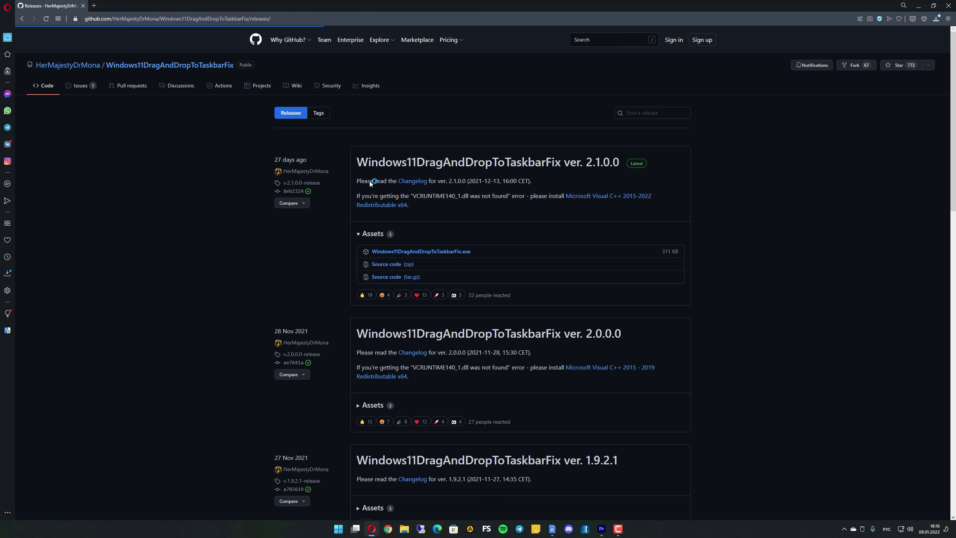
pyautogui.click(918, 6)
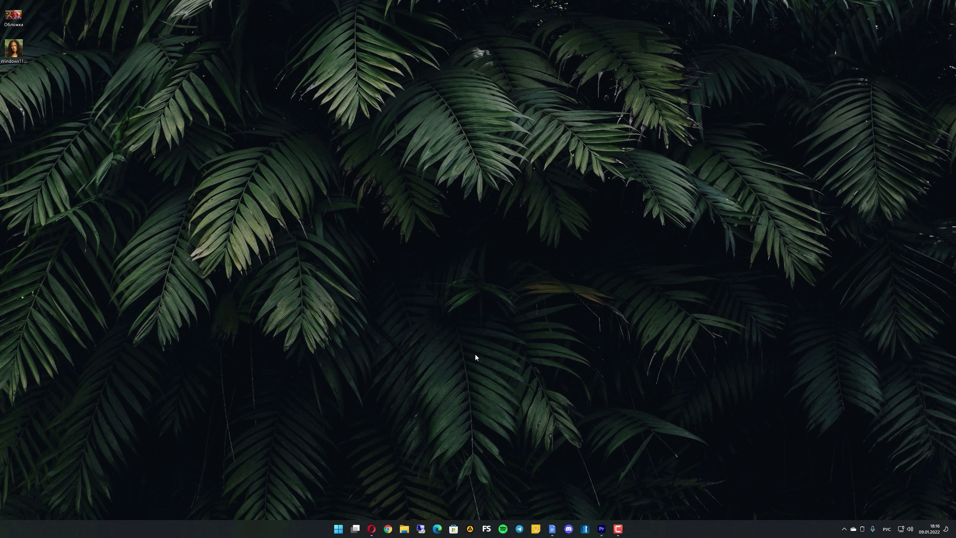
# Move Windows11DragAndDropToTaskbarFix from the desktop to the root of drive C with administrator rights and run it
pyautogui.press('super+e')
pyautogui.click(329, 191)
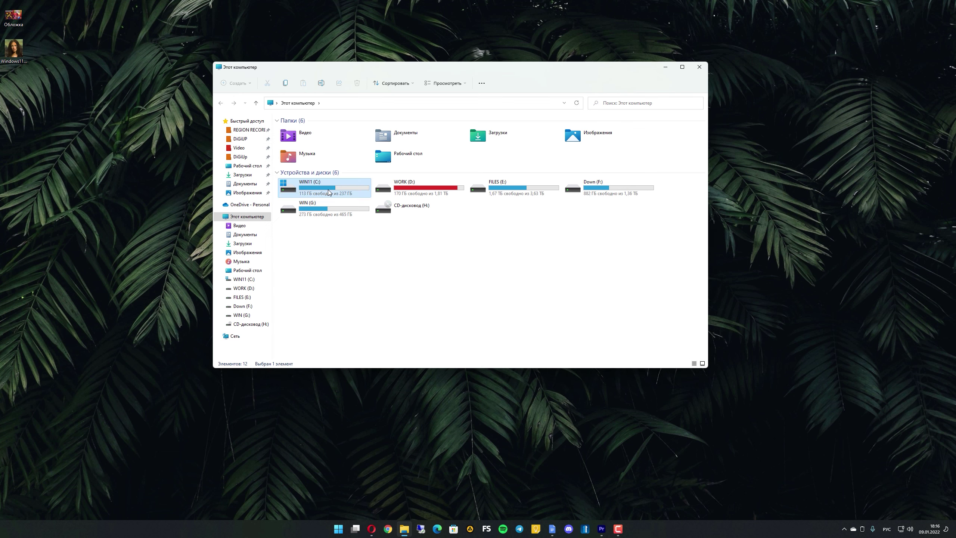
pyautogui.doubleClick(328, 192)
pyautogui.moveTo(14, 51); pyautogui.dragTo(376, 266)
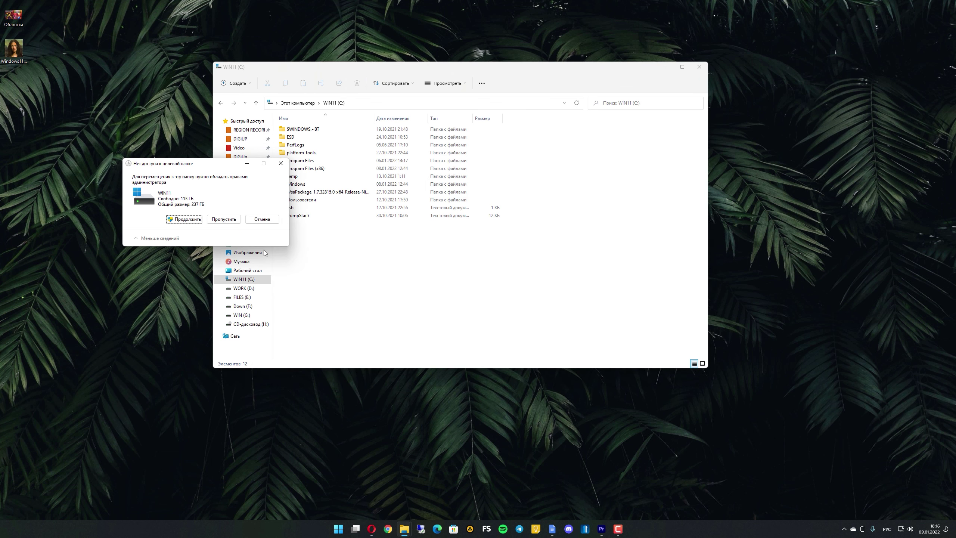
pyautogui.click(186, 221)
pyautogui.doubleClick(337, 224)
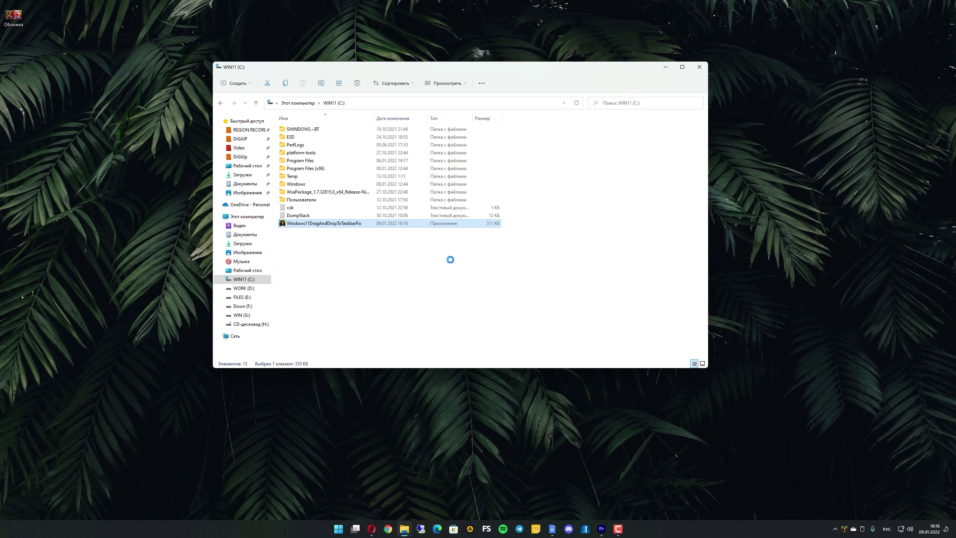
pyautogui.click(699, 67)
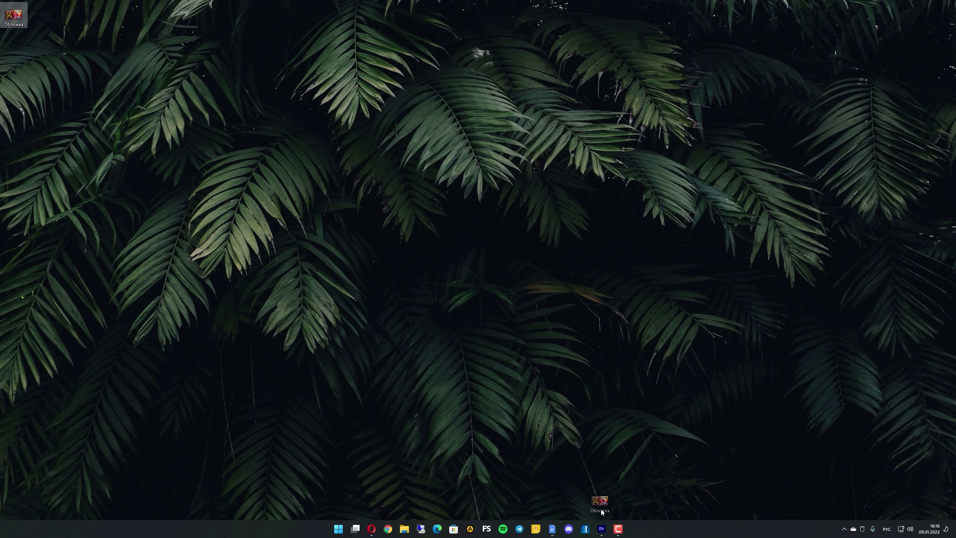
# Carry the Обложка desktop image across the taskbar into the Premiere Pro timeline and into the Улучшаем Windows 11 Google document
pyautogui.moveTo(602, 534); pyautogui.dragTo(479, 403)
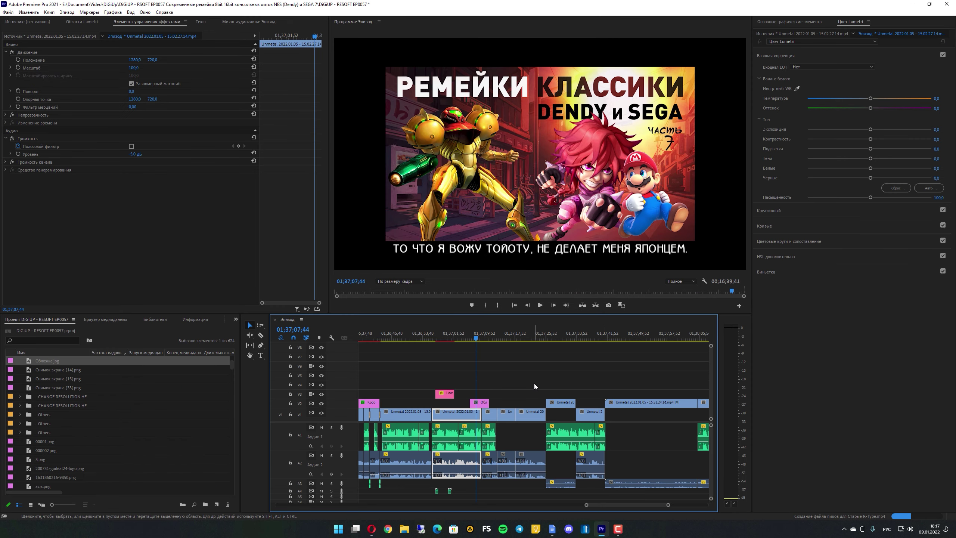
pyautogui.click(531, 383)
pyautogui.scroll(3, 489, 399)
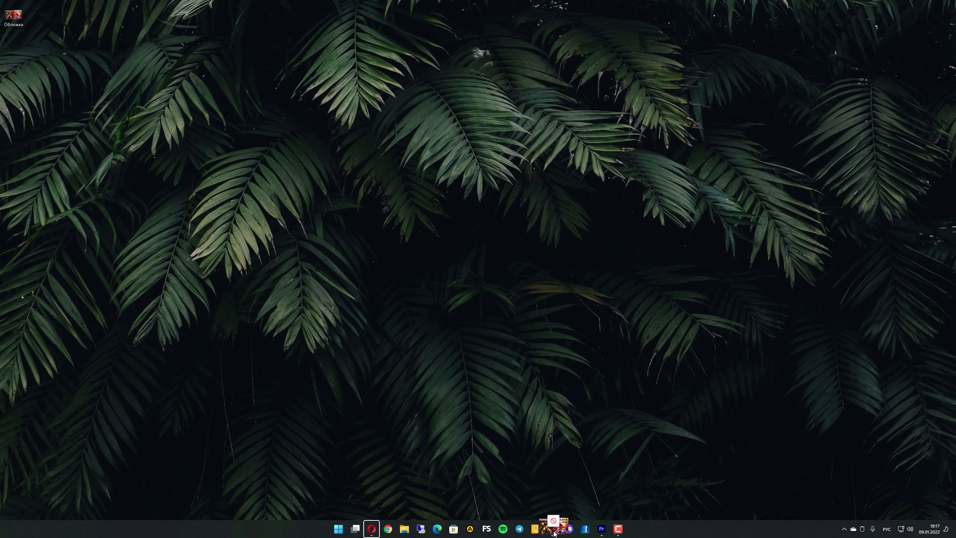
pyautogui.moveTo(553, 532); pyautogui.dragTo(348, 215)
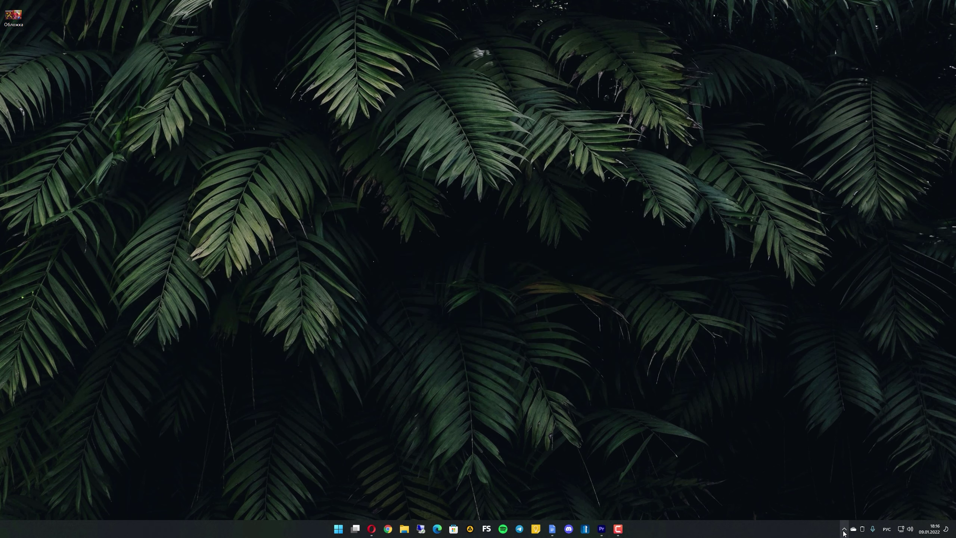
# Open the taskbar fix's configuration file and examine its setting for running automatically on system startup
pyautogui.click(844, 529)
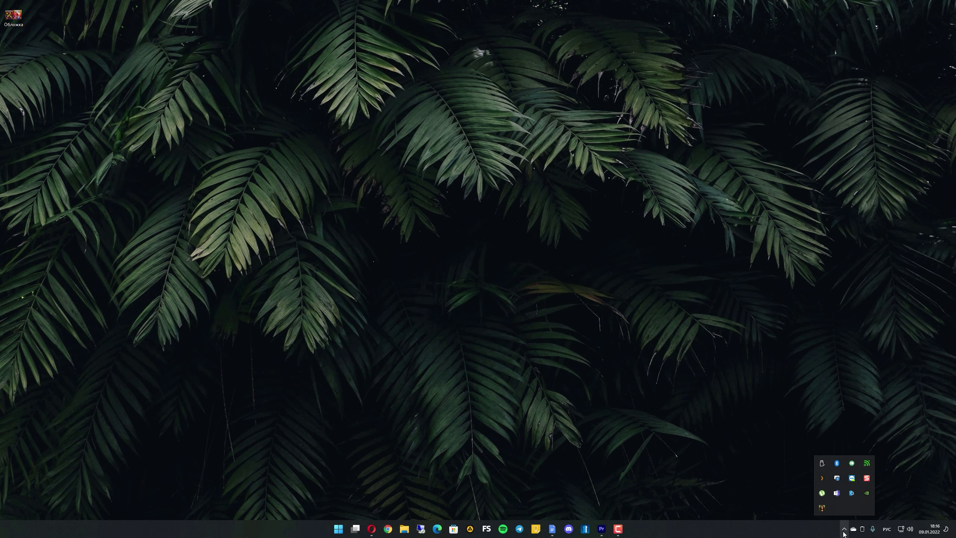
pyautogui.rightClick(824, 512)
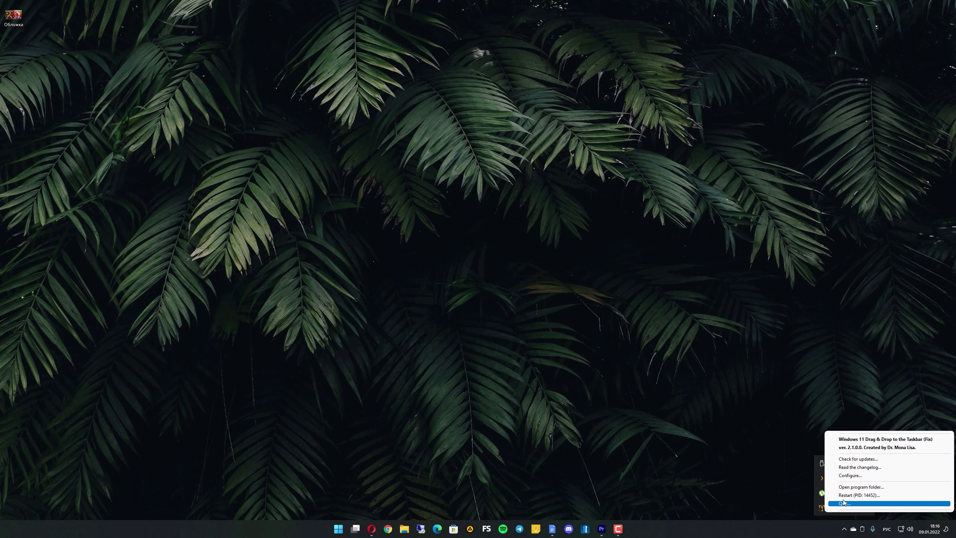
pyautogui.click(849, 476)
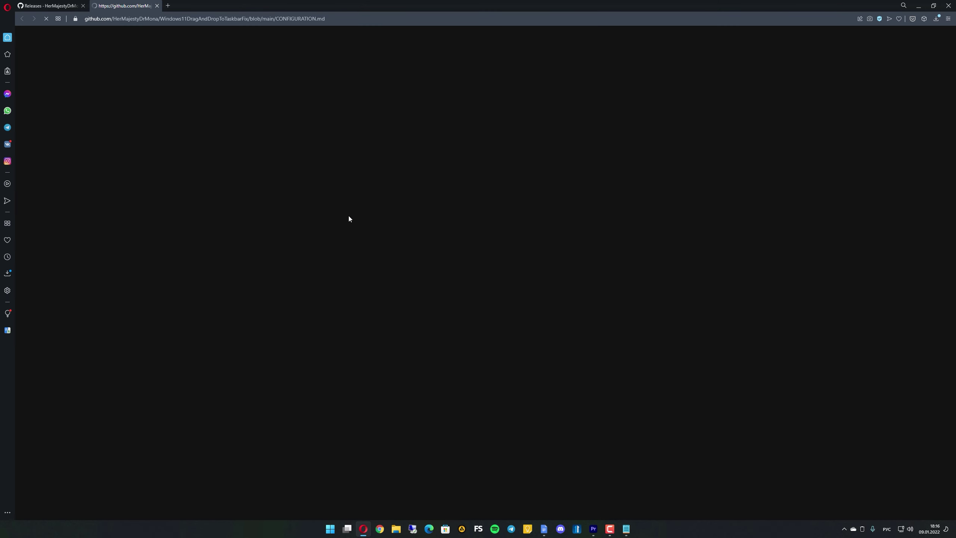
pyautogui.click(157, 6)
pyautogui.click(920, 5)
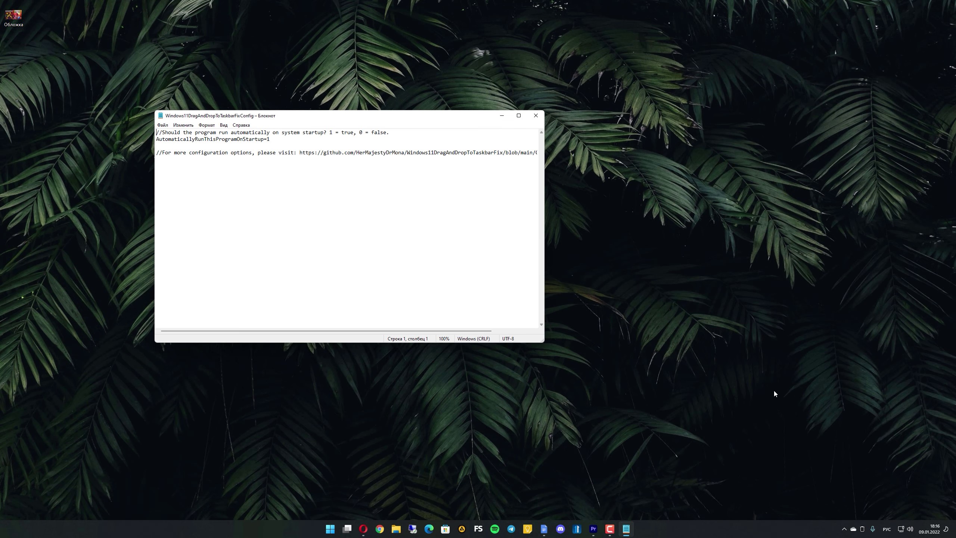
pyautogui.moveTo(289, 329); pyautogui.dragTo(420, 329)
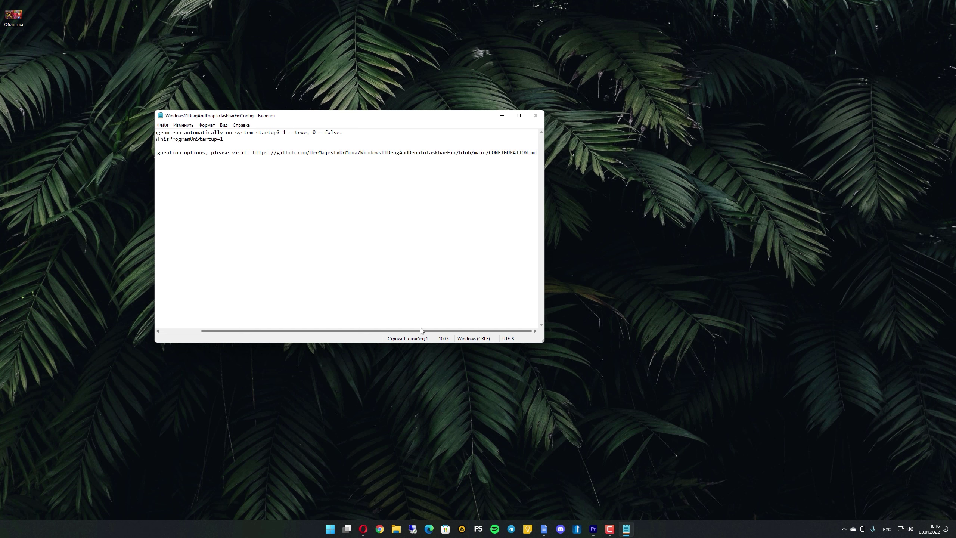
pyautogui.click(535, 113)
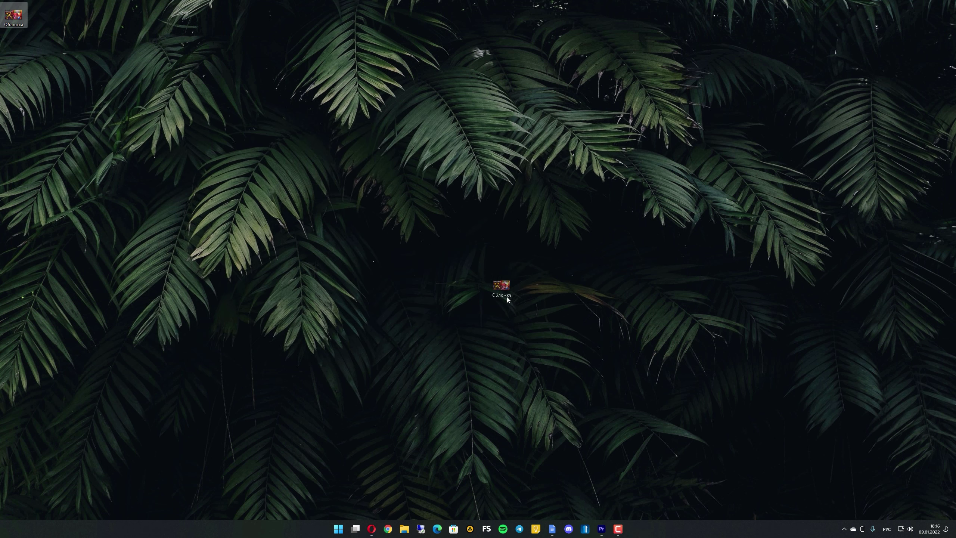
# Bring the Обложка desktop image into the Premiere Pro timeline by way of the taskbar
pyautogui.moveTo(602, 534); pyautogui.dragTo(479, 403)
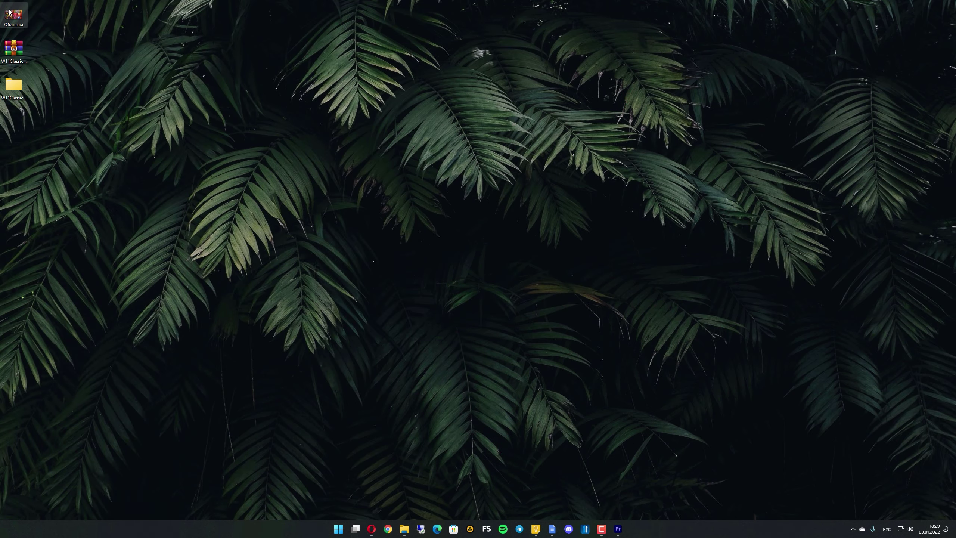
# Examine the compact context menus of the Обложка image and W11ClassicMenu folder, including the folder's additional options
pyautogui.rightClick(12, 12)
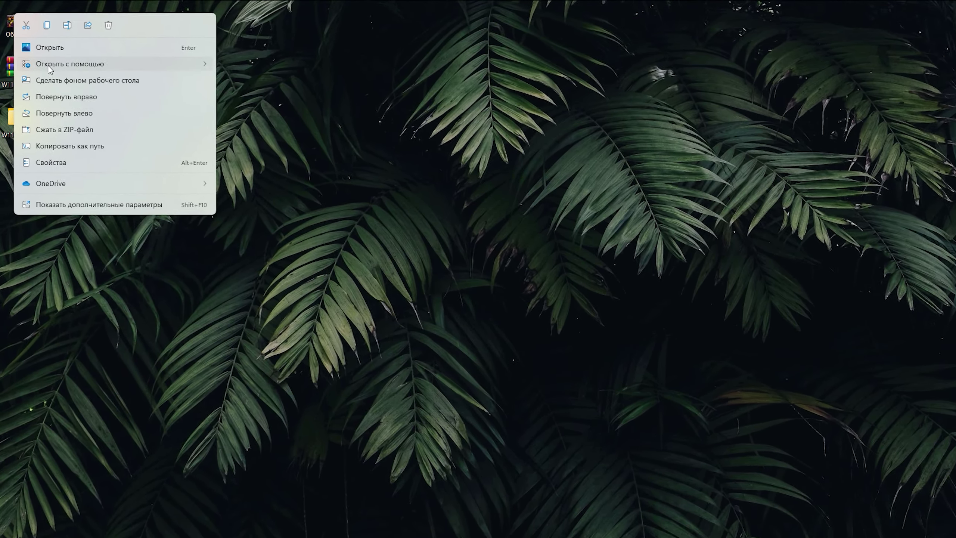
pyautogui.moveTo(52, 59)
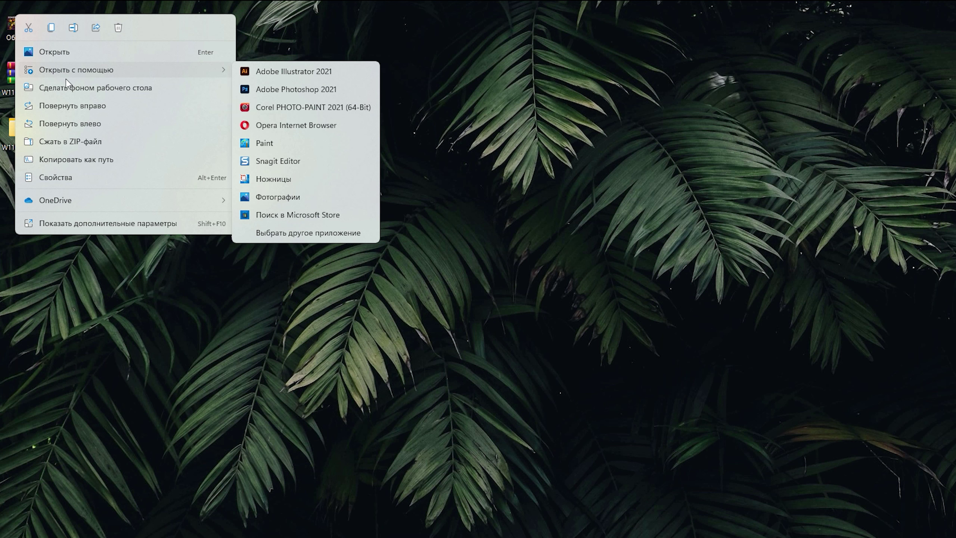
pyautogui.click(22, 128)
pyautogui.rightClick(25, 125)
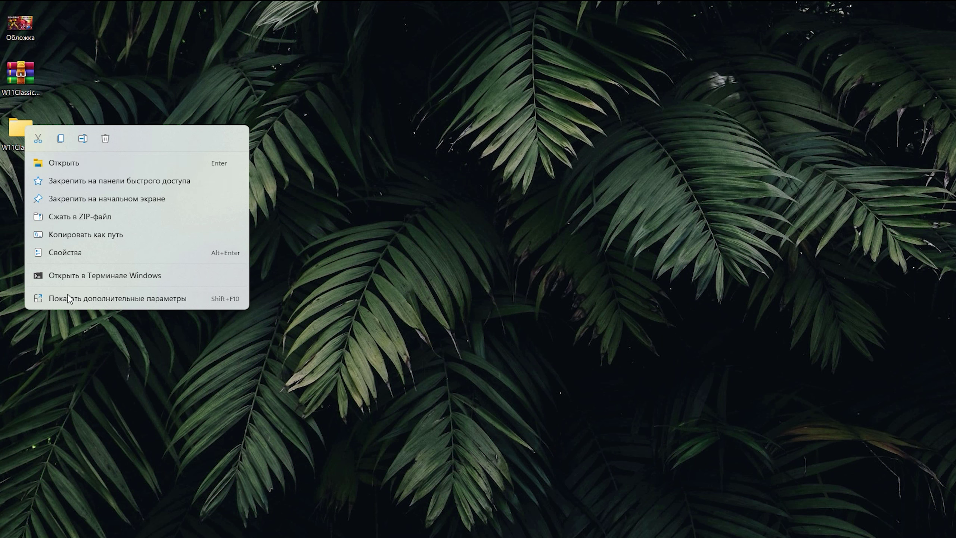
pyautogui.click(22, 129)
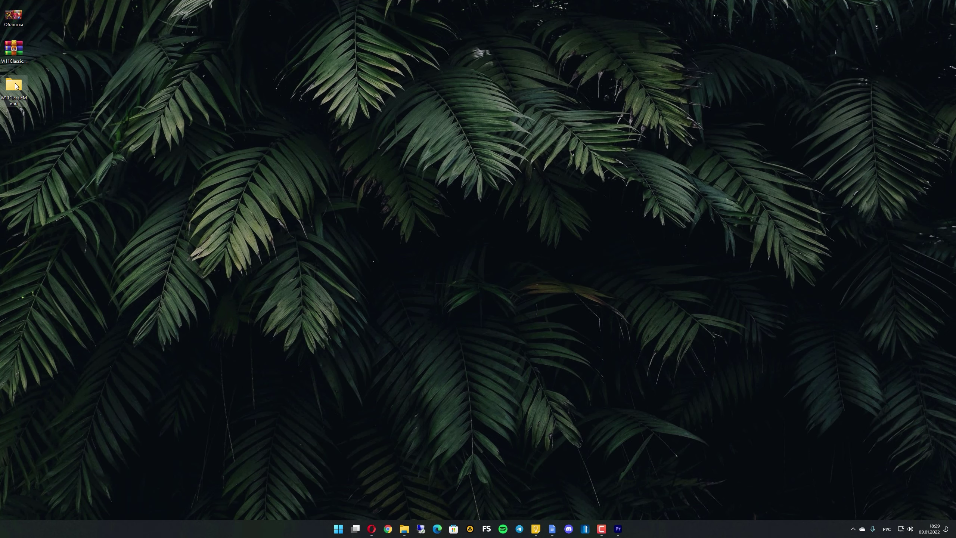
pyautogui.rightClick(15, 86)
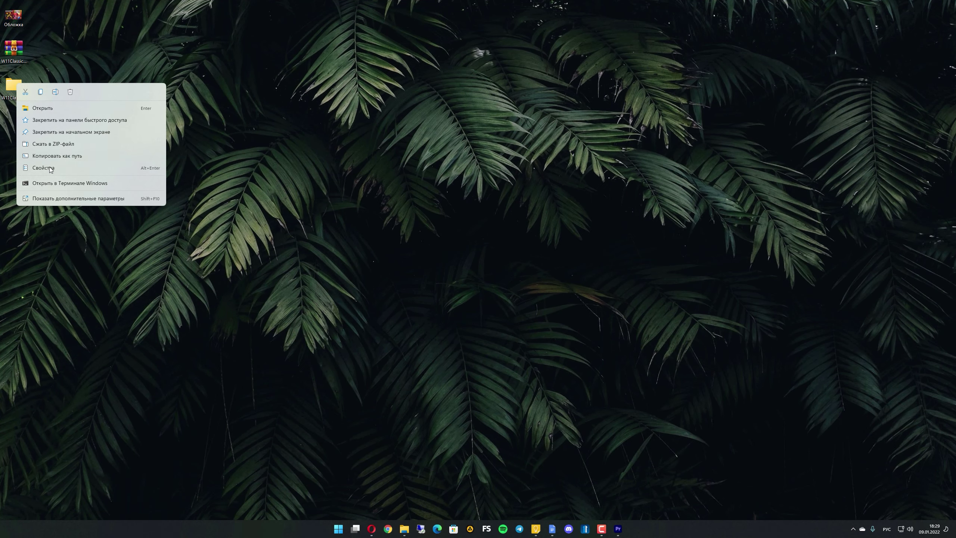
pyautogui.click(54, 203)
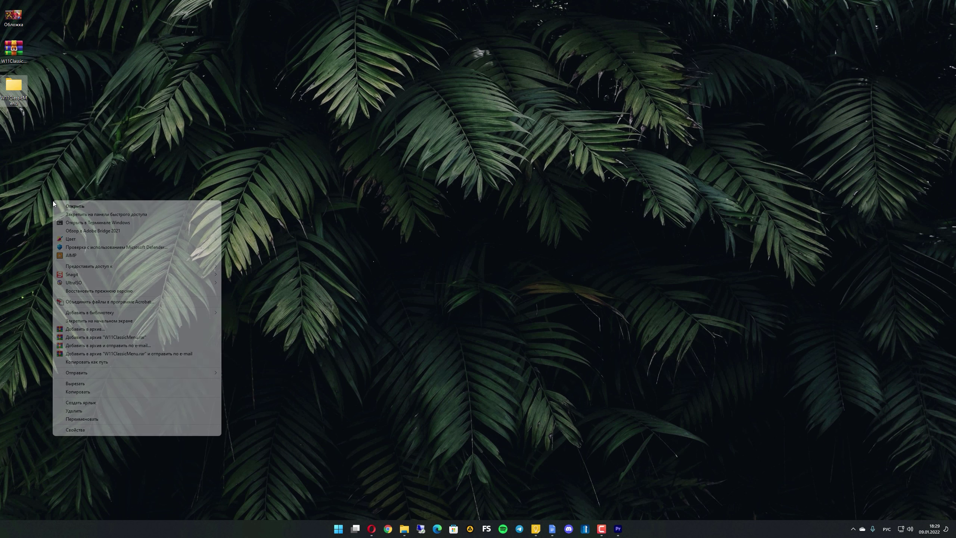
pyautogui.click(405, 456)
# Examine the compact and extended context menus of the open project folder in File Explorer, then minimize the window
pyautogui.click(404, 529)
pyautogui.rightClick(401, 307)
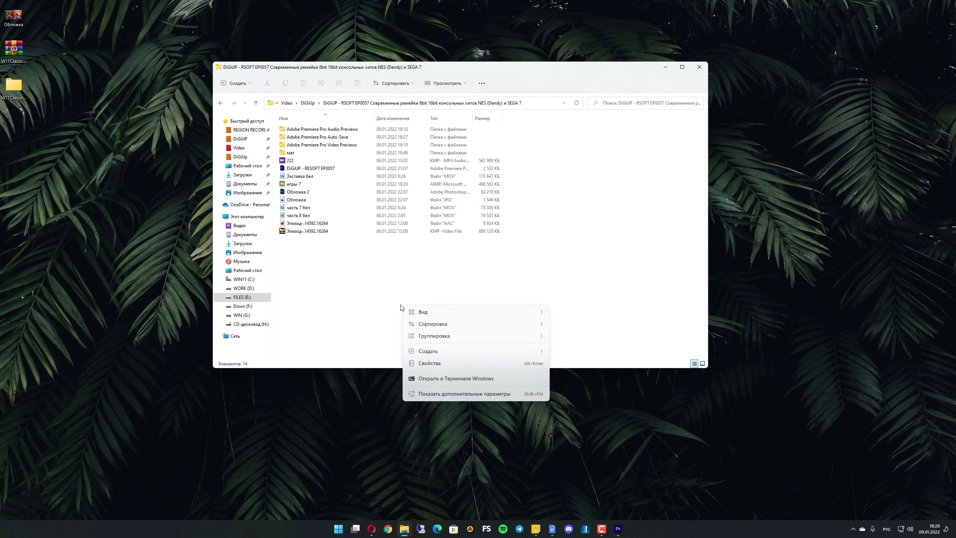
pyautogui.click(442, 394)
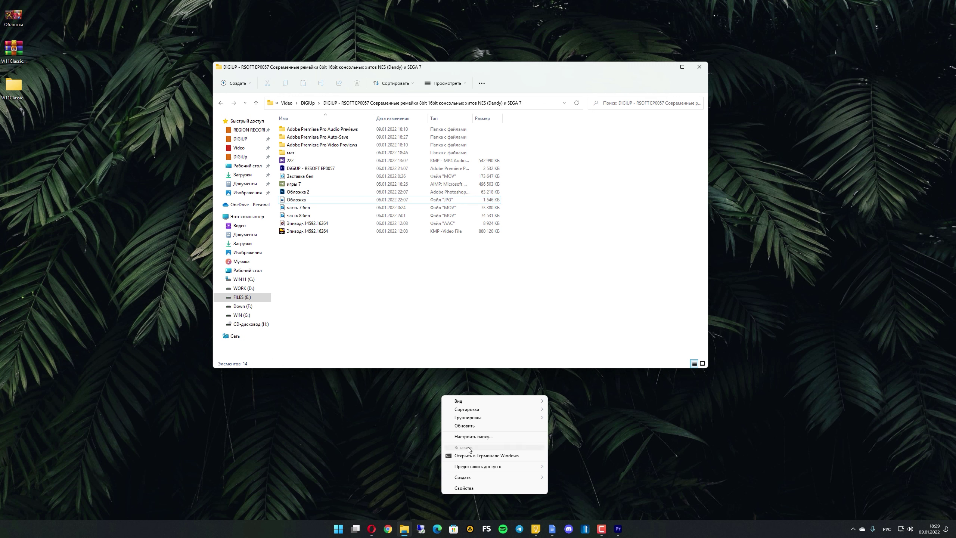
pyautogui.click(469, 498)
pyautogui.click(665, 66)
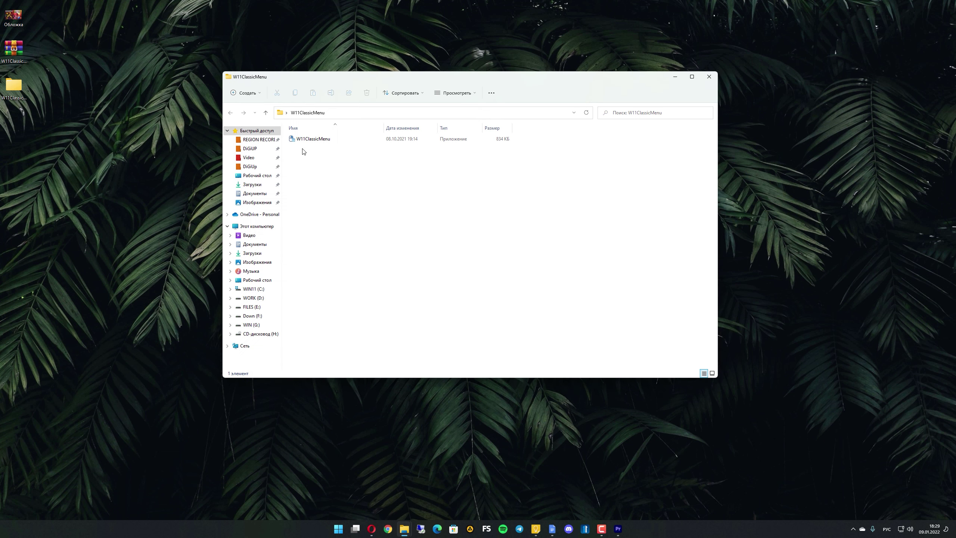
# Run W11ClassicMenu, enable the Win11 classic context menu style, and restart Explorer to apply it
pyautogui.doubleClick(305, 140)
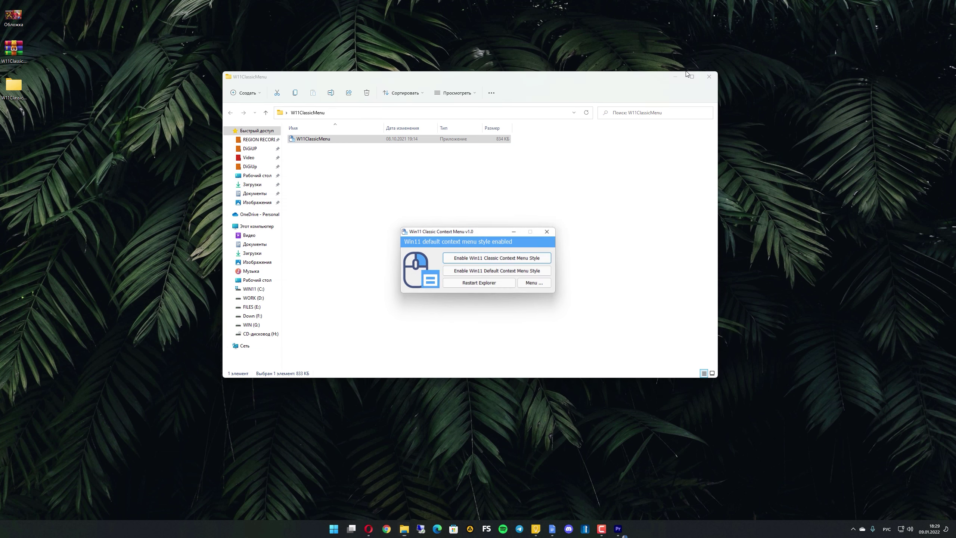
pyautogui.click(675, 76)
pyautogui.click(494, 259)
pyautogui.click(503, 289)
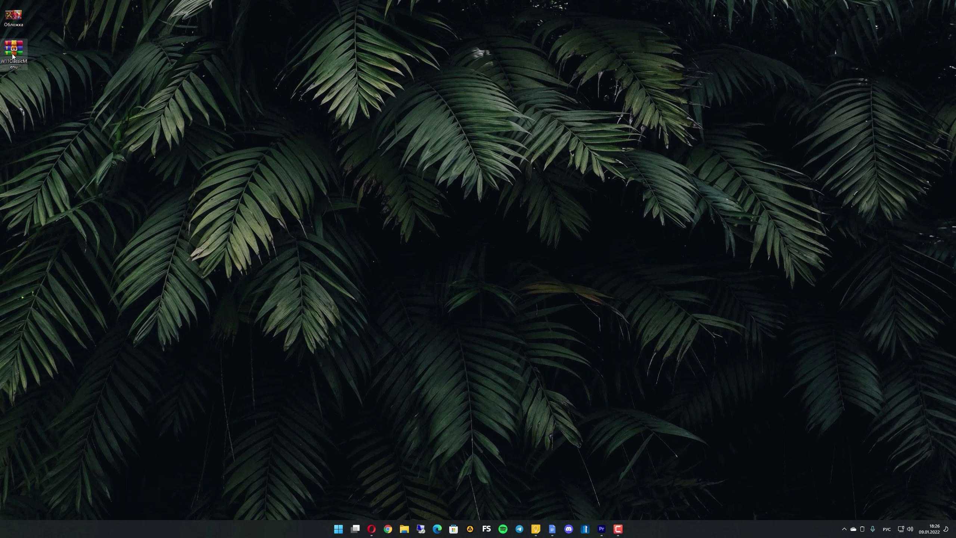
# Open the W11ClassicMenu.zip archive and extract its W11ClassicMenu folder to the desktop
pyautogui.doubleClick(13, 53)
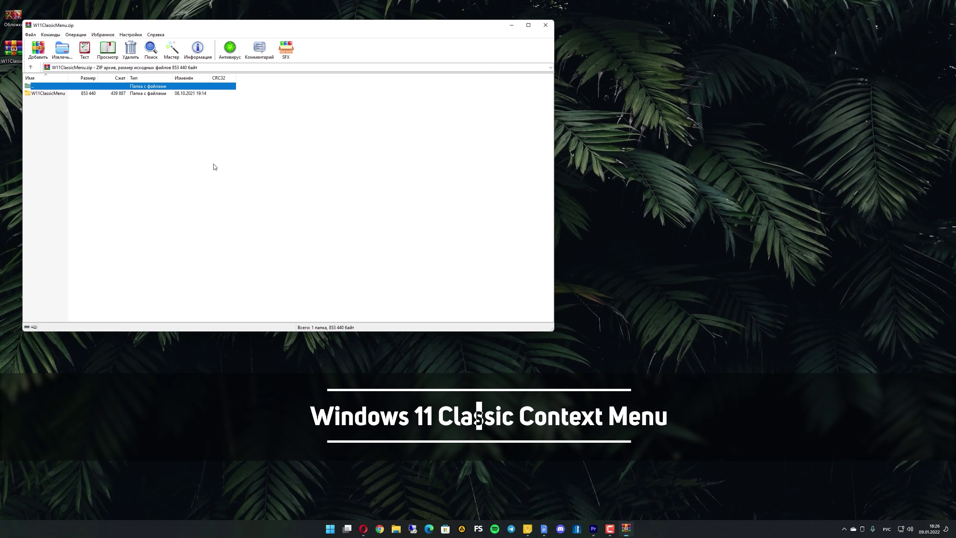
pyautogui.moveTo(48, 94); pyautogui.dragTo(14, 87)
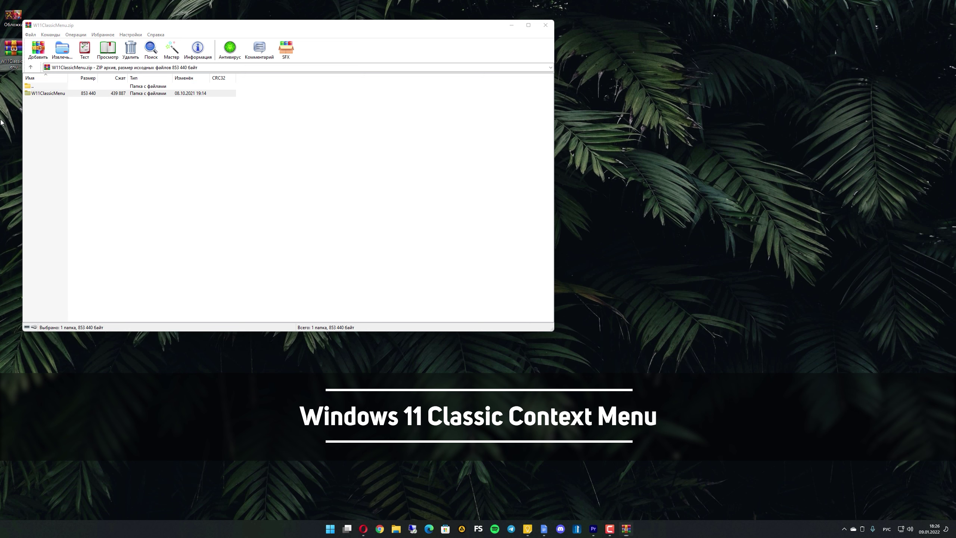
# Close the archive window and run W11ClassicMenu from the extracted W11ClassicMenu folder on the desktop
pyautogui.click(545, 25)
pyautogui.doubleClick(22, 90)
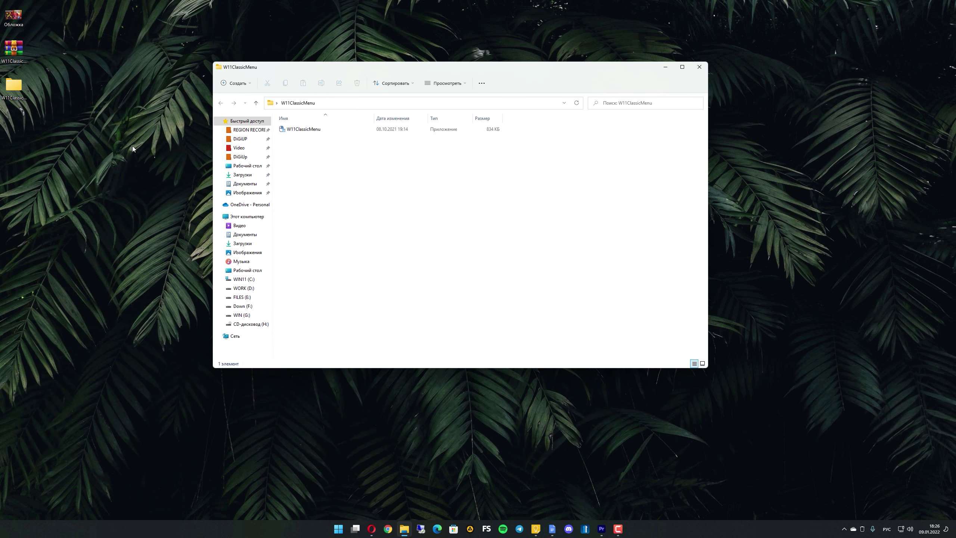
pyautogui.click(300, 130)
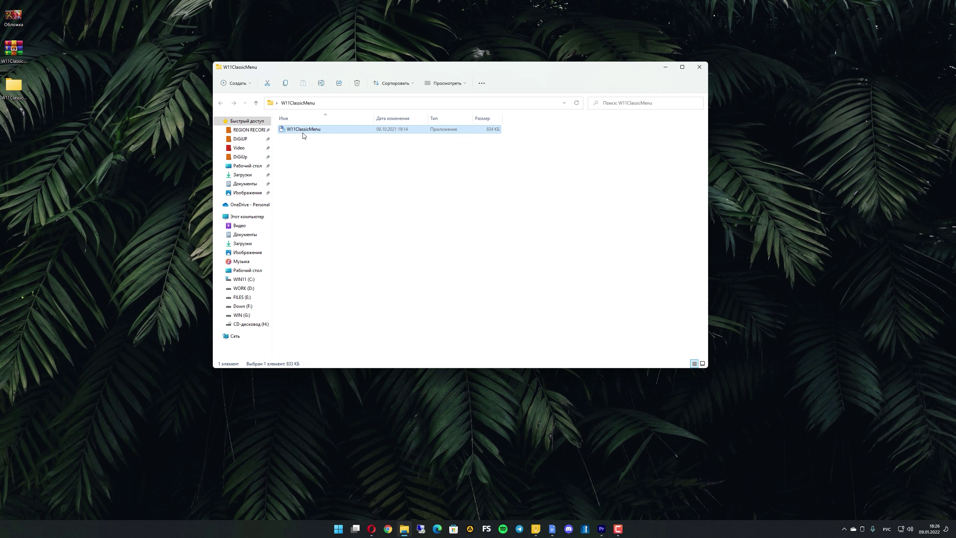
pyautogui.doubleClick(303, 132)
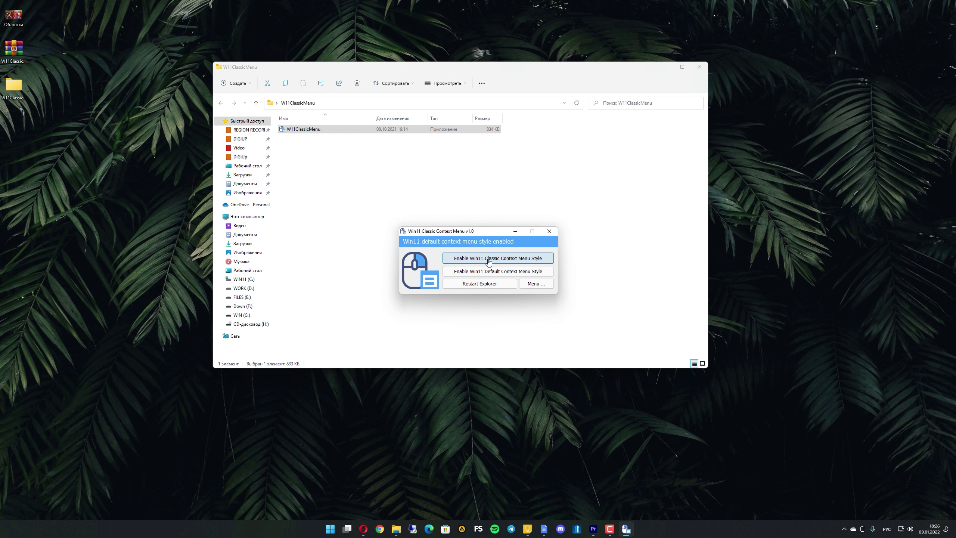
# Enable the Win11 classic context menu style and agree to restart Windows Explorer
pyautogui.click(536, 260)
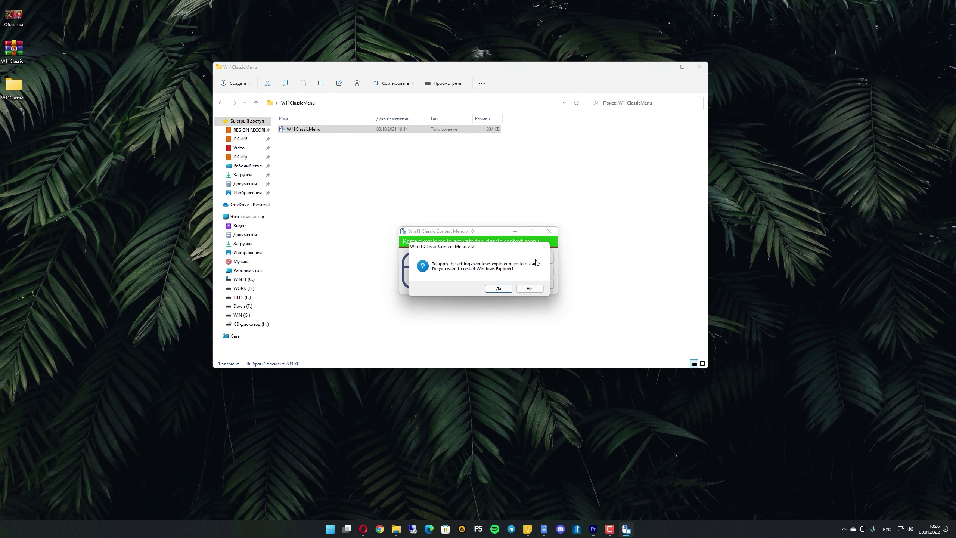
pyautogui.click(497, 289)
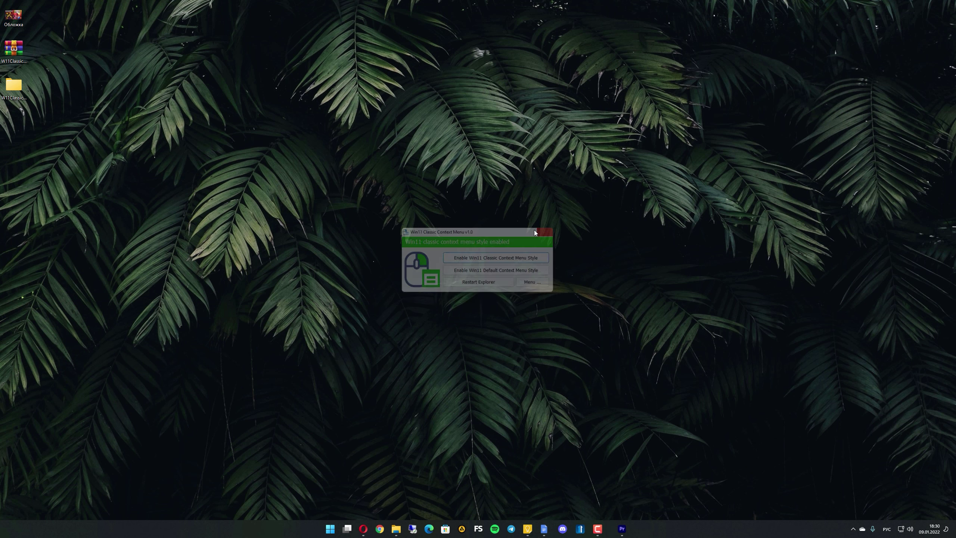
pyautogui.click(534, 232)
# Check the context menus of the Обложка image and the W11ClassicMenu folder on the desktop
pyautogui.rightClick(20, 23)
pyautogui.click(284, 198)
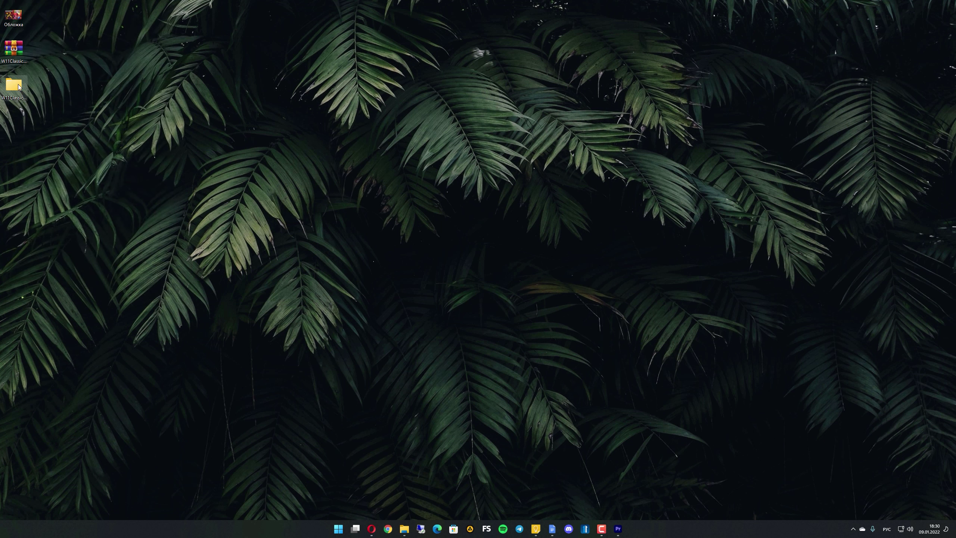
pyautogui.rightClick(5, 95)
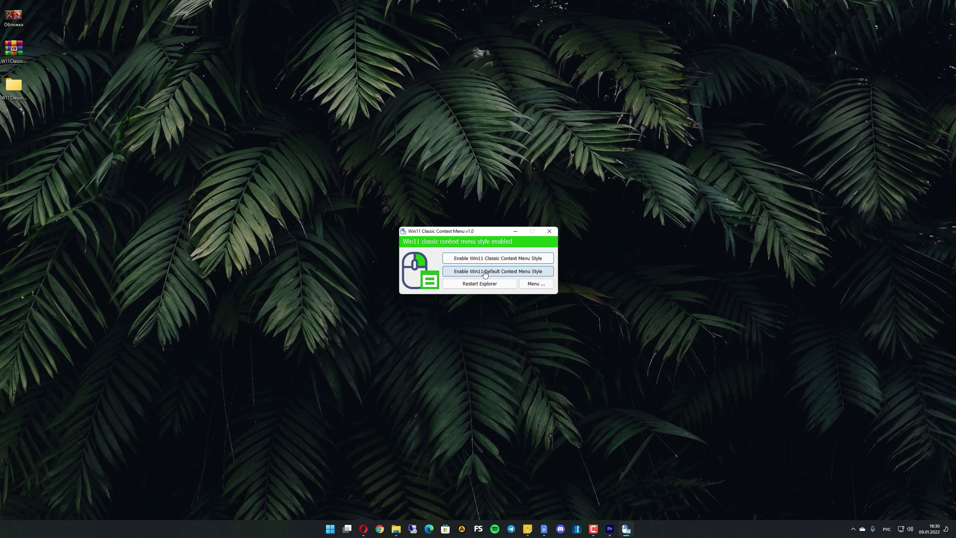
# Switch back to the Win11 default context menu style and check the Обложка image's context menu
pyautogui.click(485, 271)
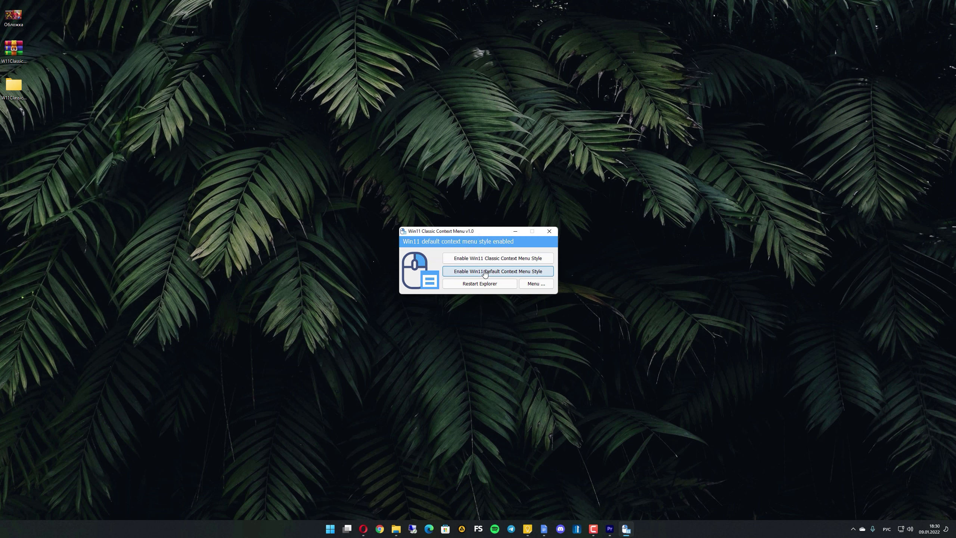
pyautogui.click(173, 157)
pyautogui.rightClick(12, 15)
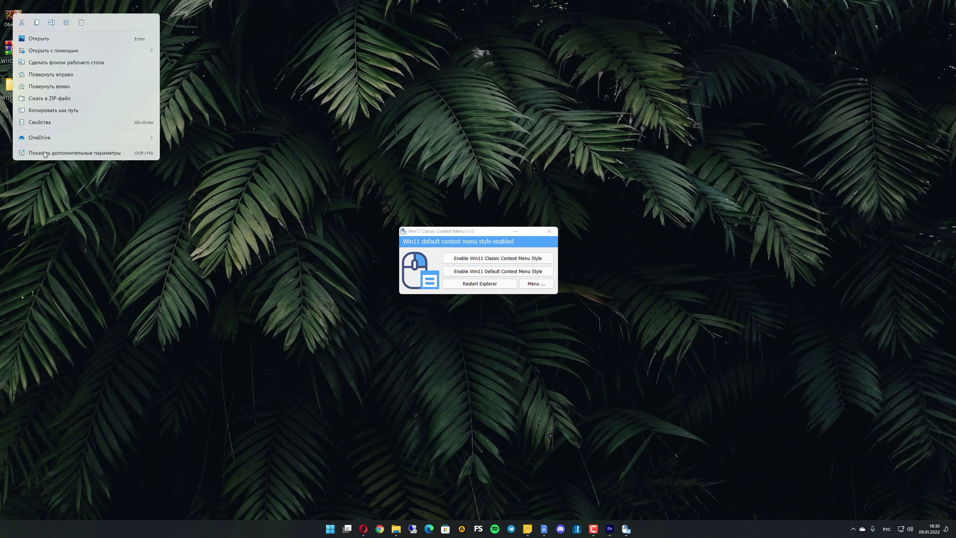
# Enable the Win11 classic context menu style again, restart Windows Explorer, and close the utility
pyautogui.click(498, 258)
pyautogui.click(498, 258)
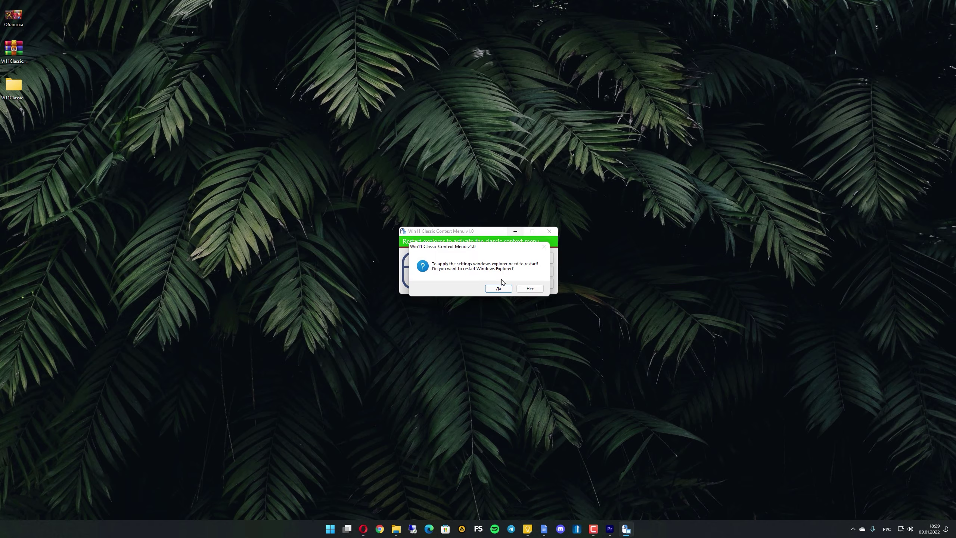
pyautogui.click(500, 288)
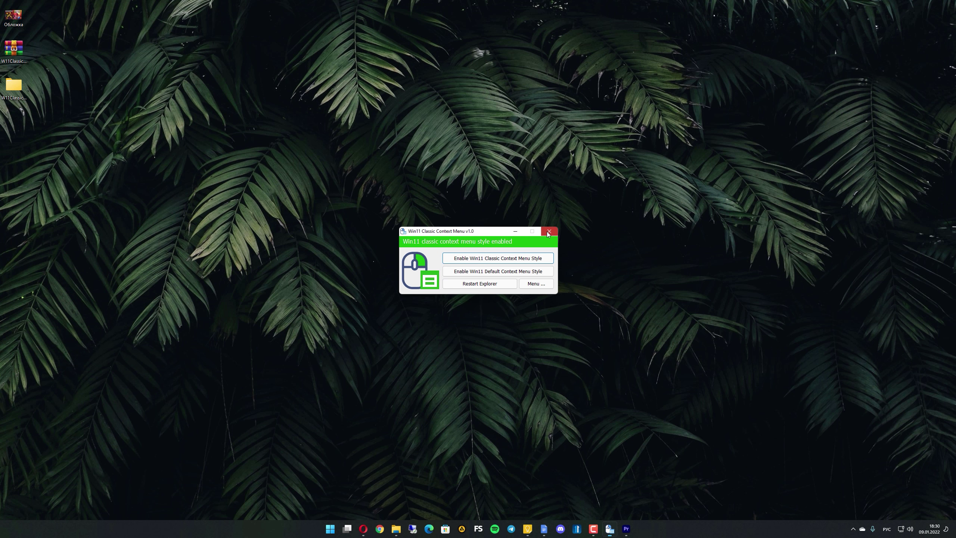
pyautogui.click(548, 233)
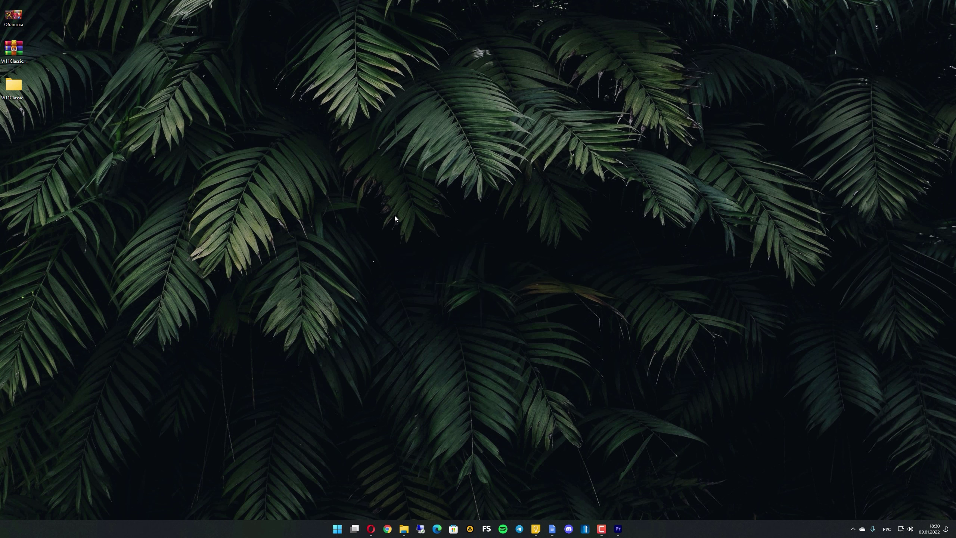
# Examine the classic context menu on the Обложка image and on the W11ClassicMenu folder
pyautogui.rightClick(21, 24)
pyautogui.press('Escape')
pyautogui.rightClick(5, 96)
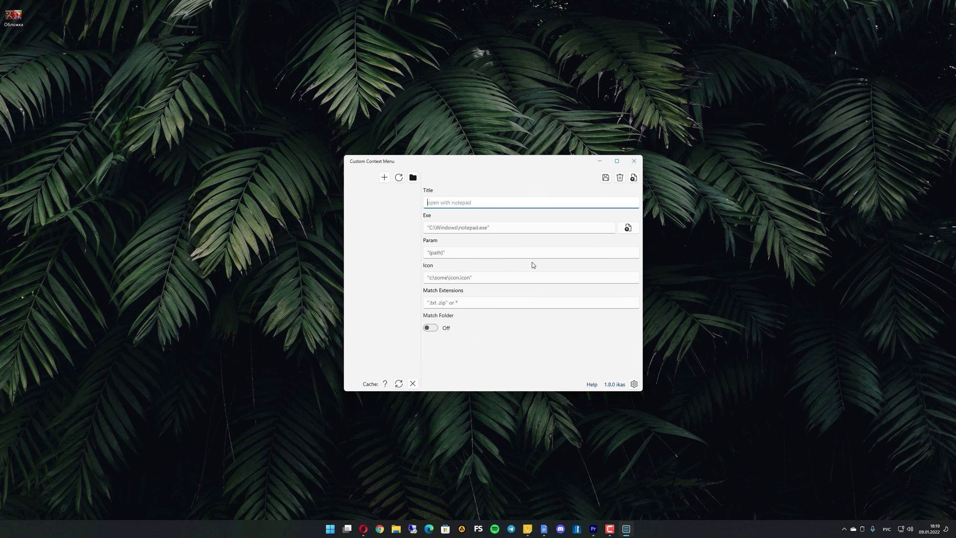
# In Custom Context Menu, title the new menu entry "Мой пункт" and choose Photoshop.exe as its executable
pyautogui.click(445, 199)
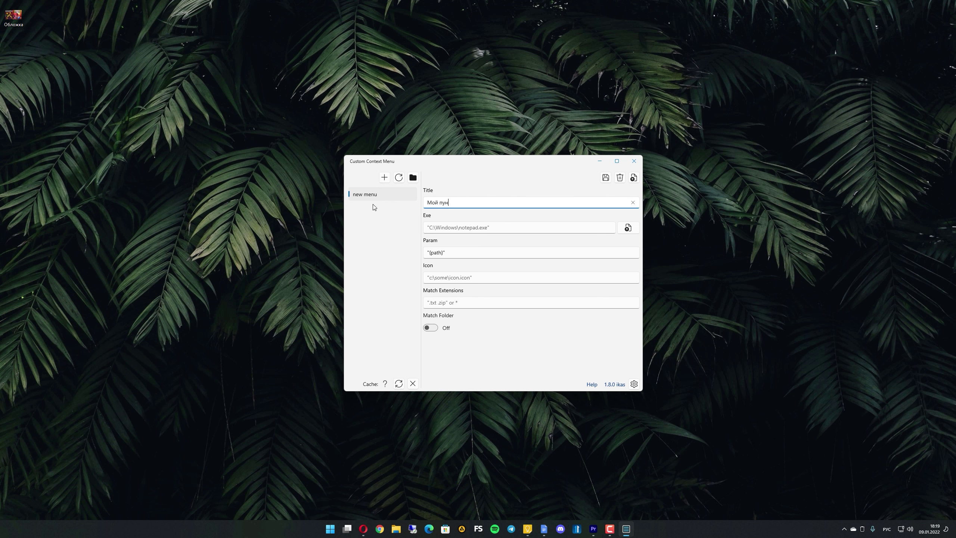
pyautogui.click(627, 228)
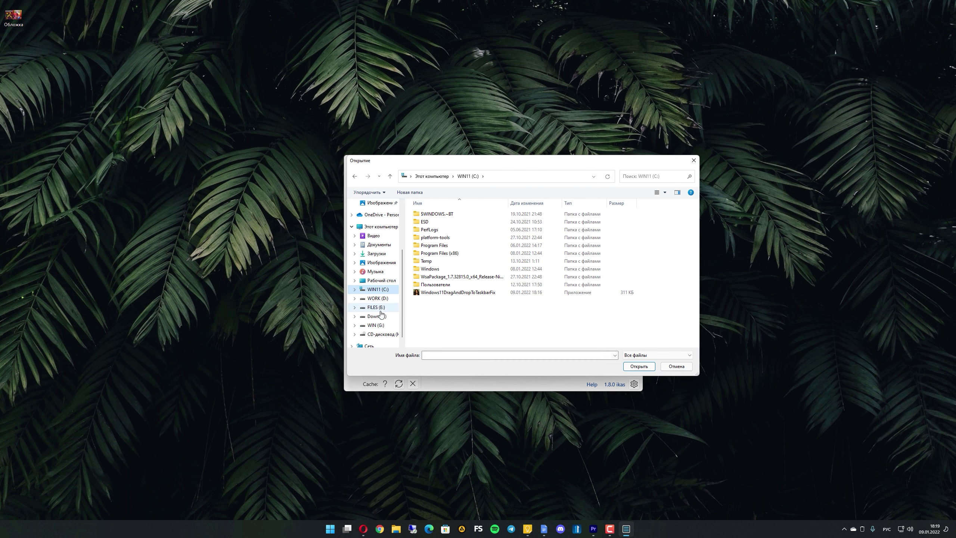
pyautogui.doubleClick(441, 277)
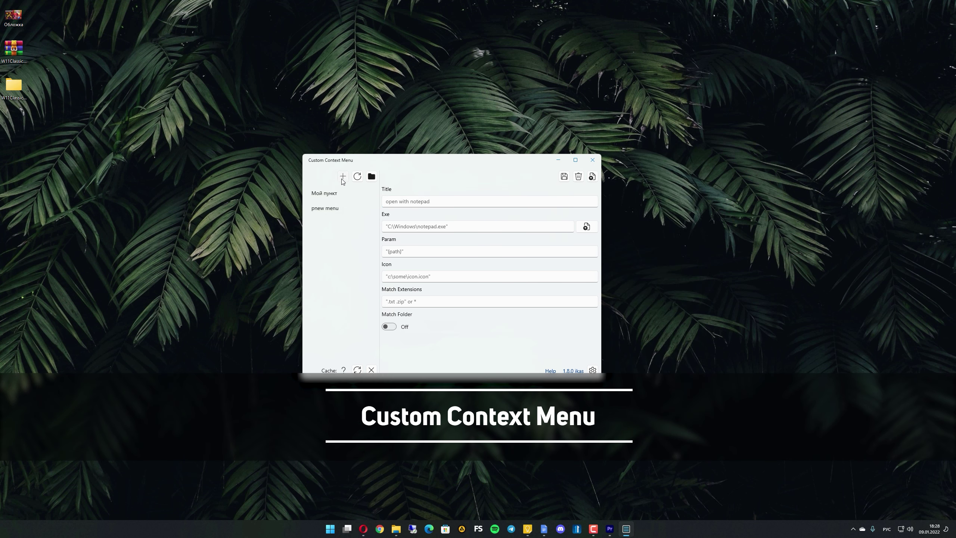
# Add two blank menu entries and review the settings of the Мой пункт and pnew menu entries
pyautogui.click(343, 177)
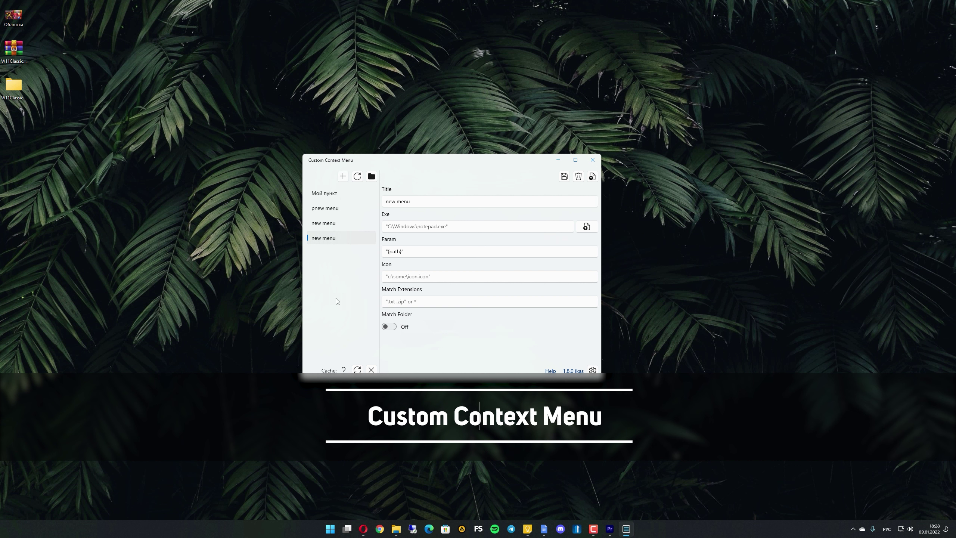
pyautogui.click(328, 207)
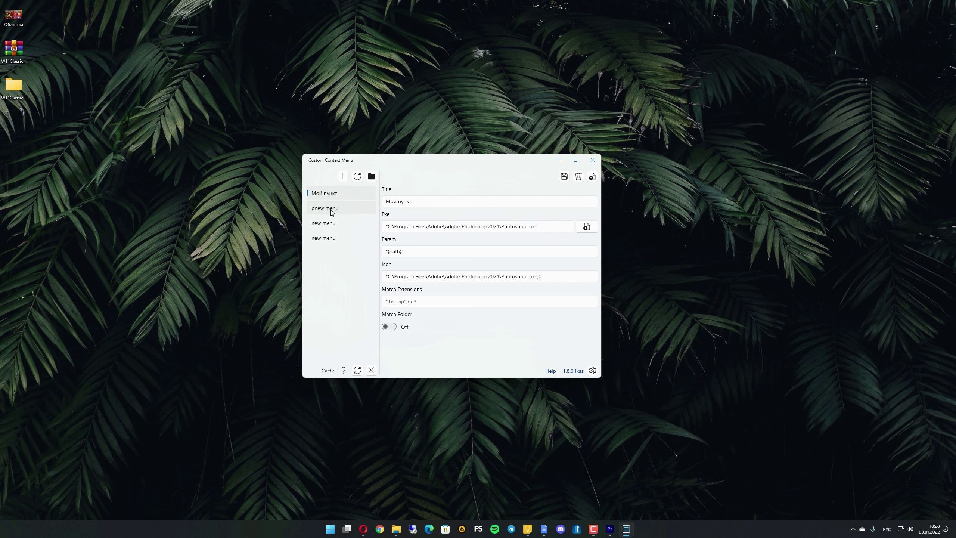
pyautogui.click(331, 223)
pyautogui.click(334, 197)
pyautogui.press('Tab')
pyautogui.click(331, 206)
pyautogui.click(405, 201)
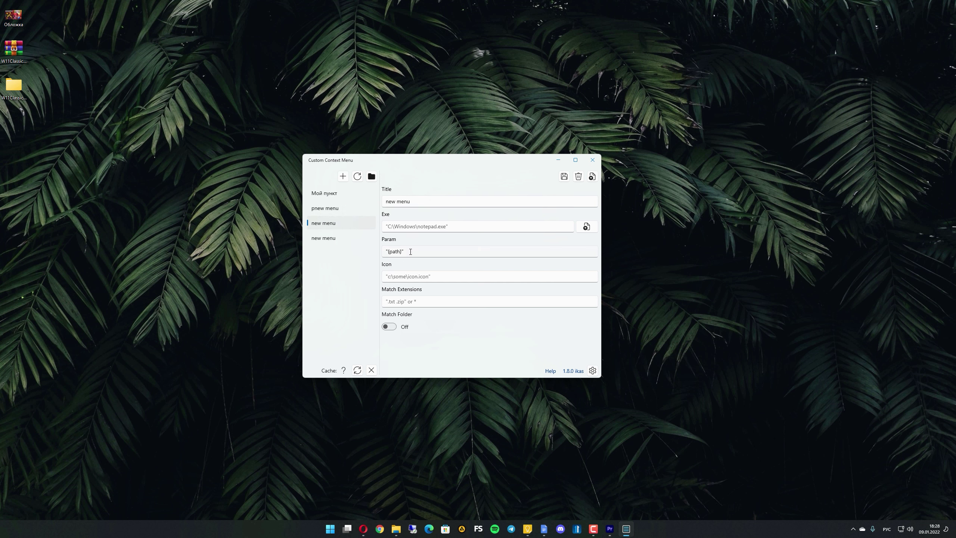
# Minimize Custom Context Menu and choose pnew menu from the Моё меню submenu of the Обложка image
pyautogui.click(340, 195)
pyautogui.click(557, 162)
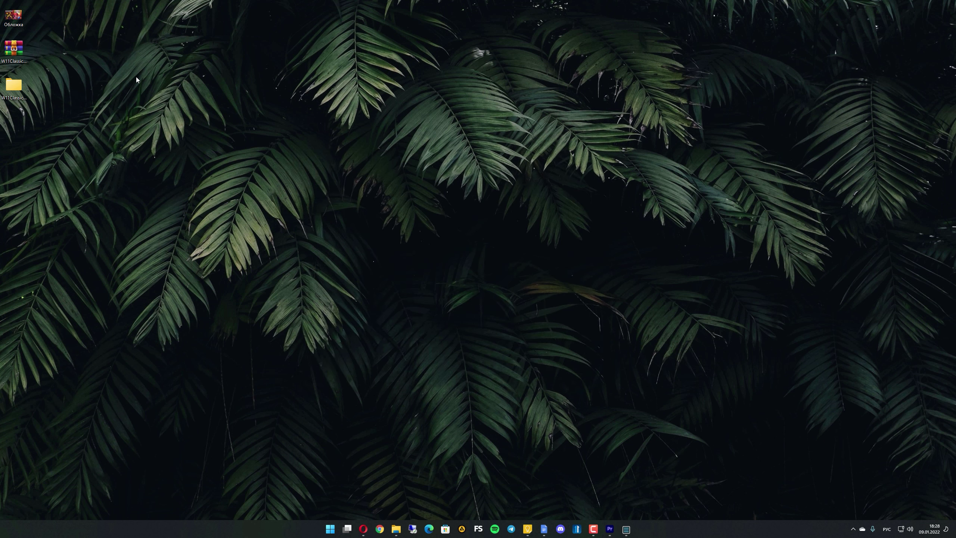
pyautogui.rightClick(9, 17)
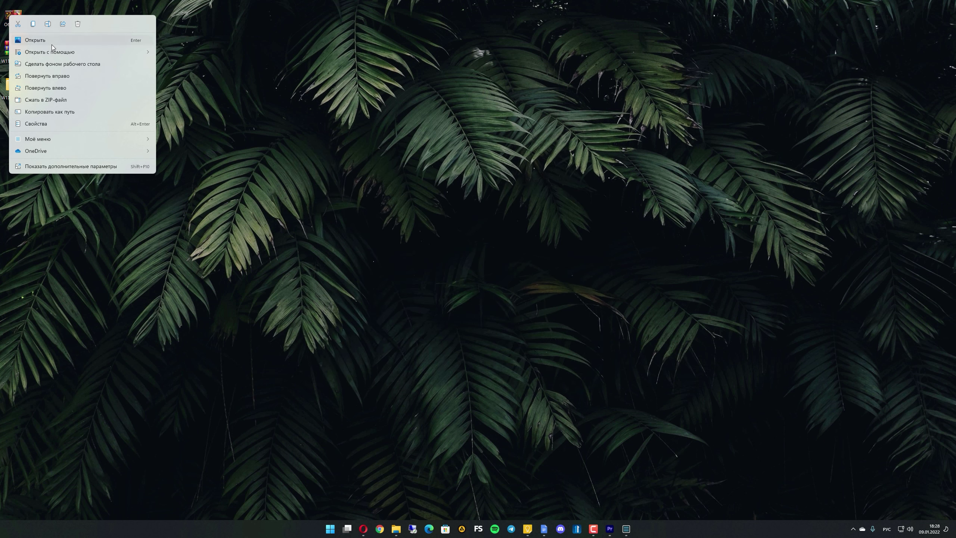
pyautogui.moveTo(42, 139)
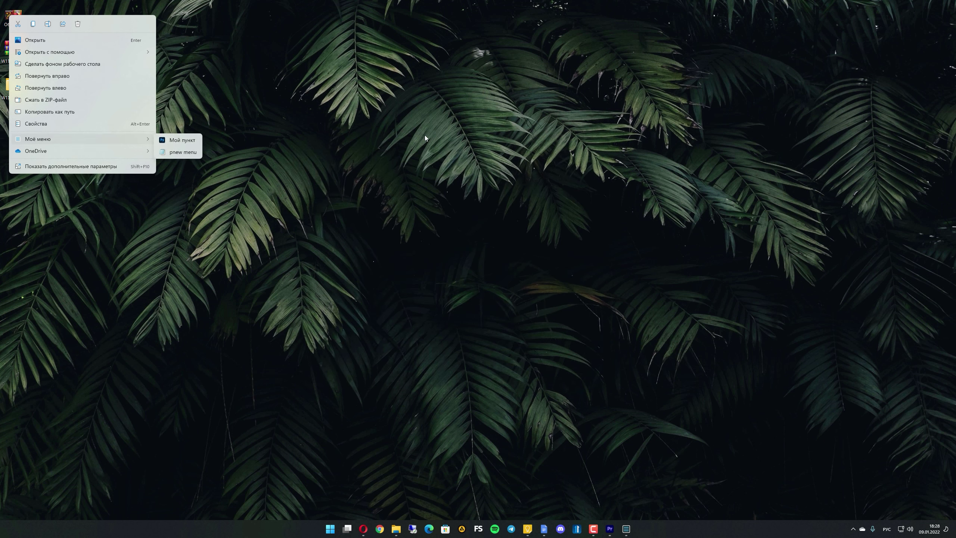
pyautogui.click(190, 151)
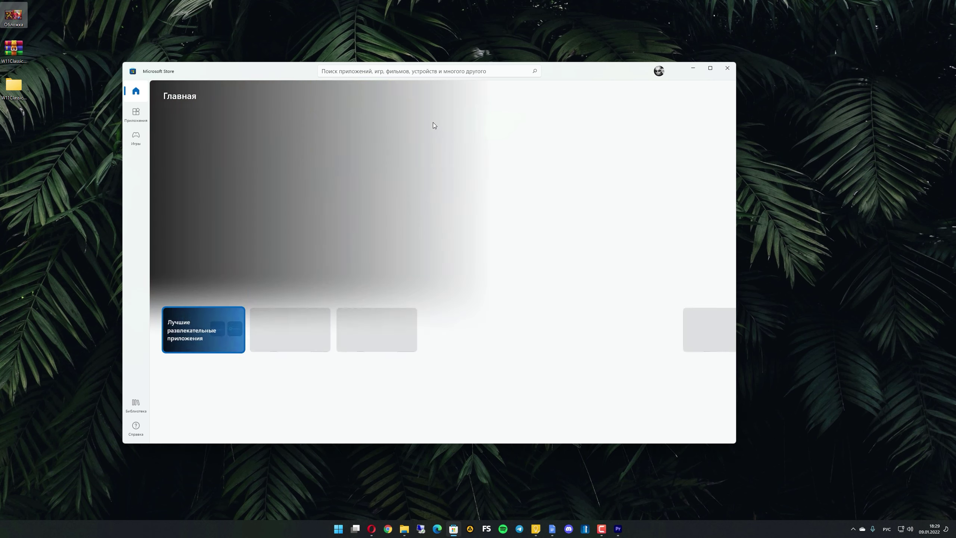
# Switch to Microsoft Store, search for "Custom Context Menu", and open the matching app
pyautogui.click(368, 72)
pyautogui.click(367, 90)
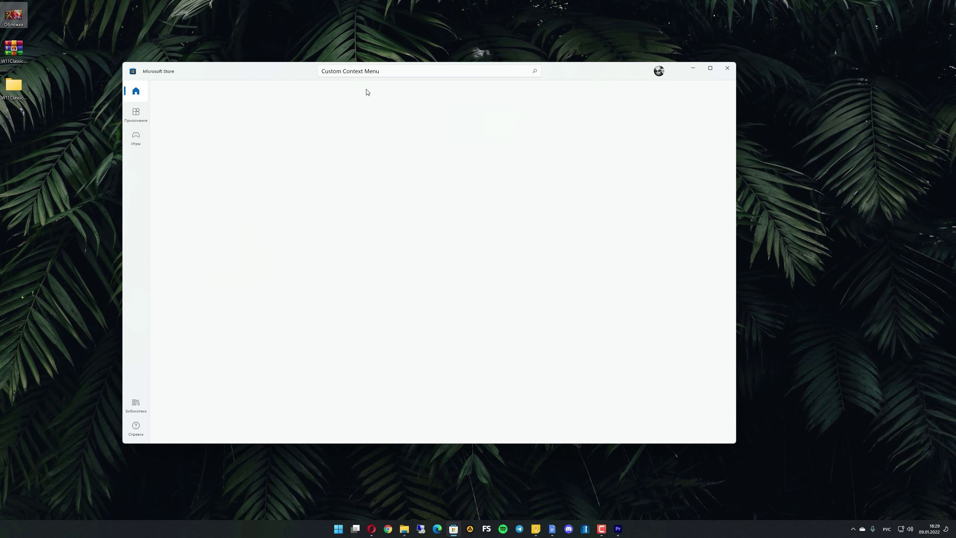
pyautogui.click(199, 191)
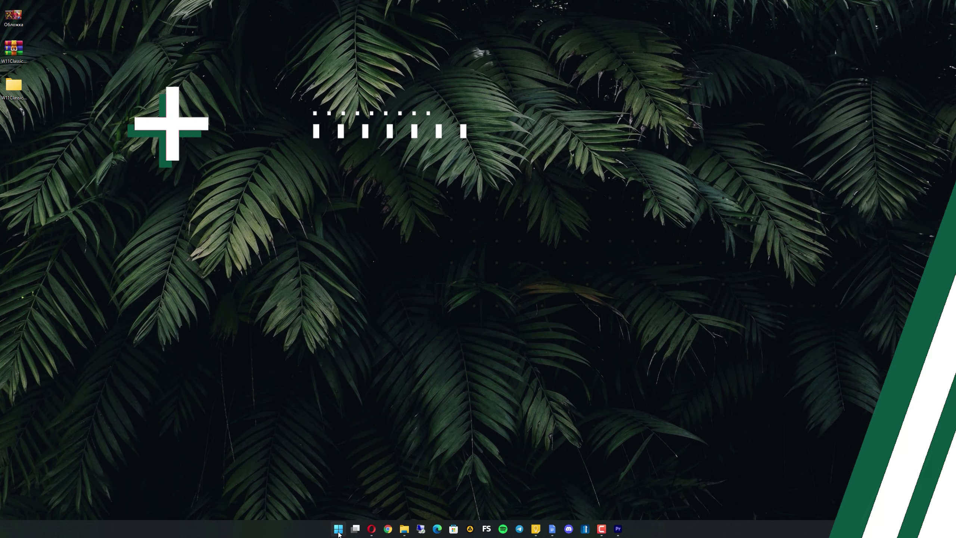
# Examine the default Windows 11 Start menu, including its pinned apps and the full list of recommended items
pyautogui.click(338, 531)
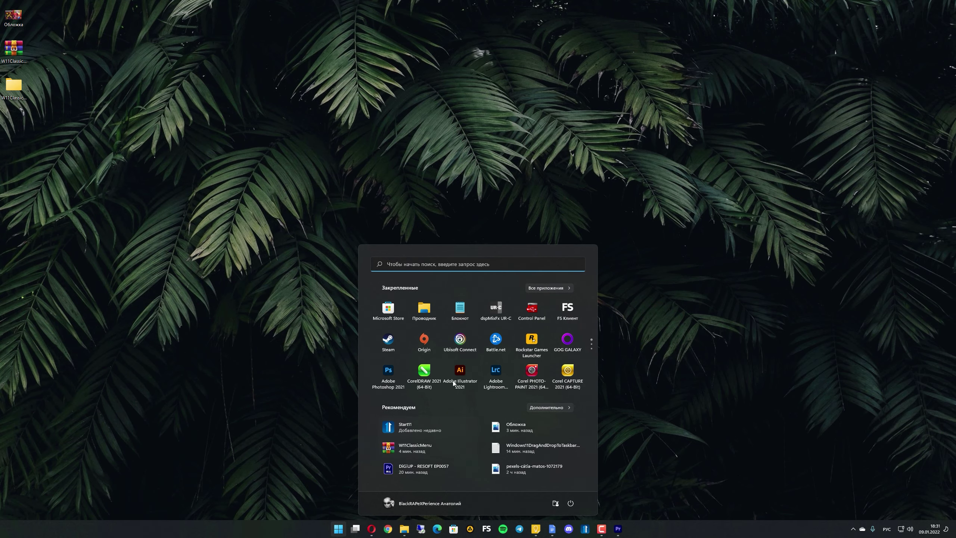
pyautogui.scroll(-2, 455, 339)
pyautogui.click(561, 407)
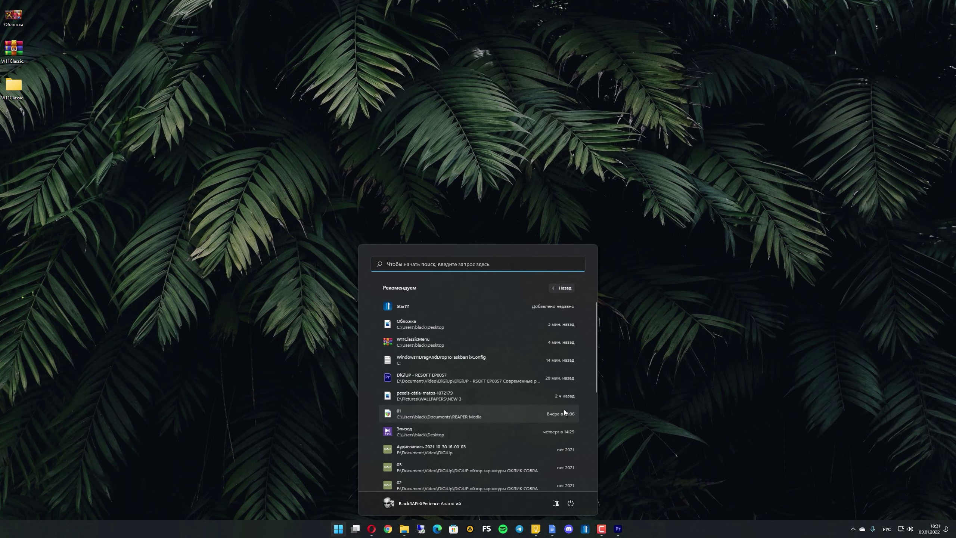
pyautogui.scroll(-5, 517, 378)
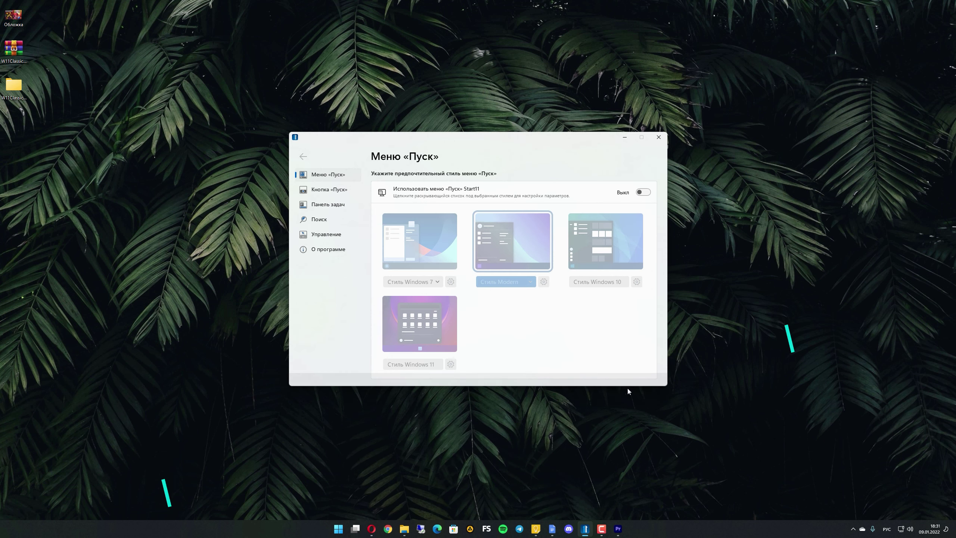
# Switch to Start11, turn on its Start menu, and minimize the settings window
pyautogui.click(646, 192)
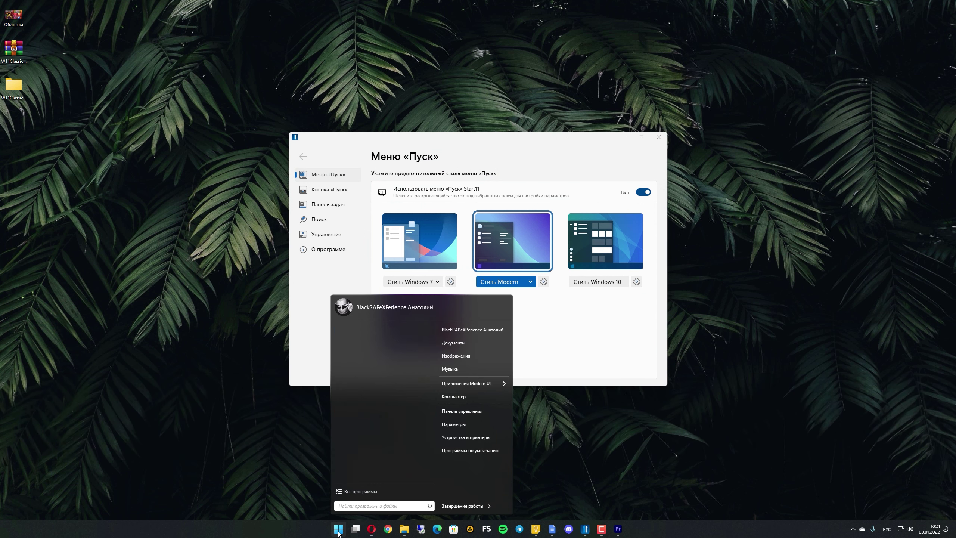
pyautogui.click(625, 133)
pyautogui.click(625, 137)
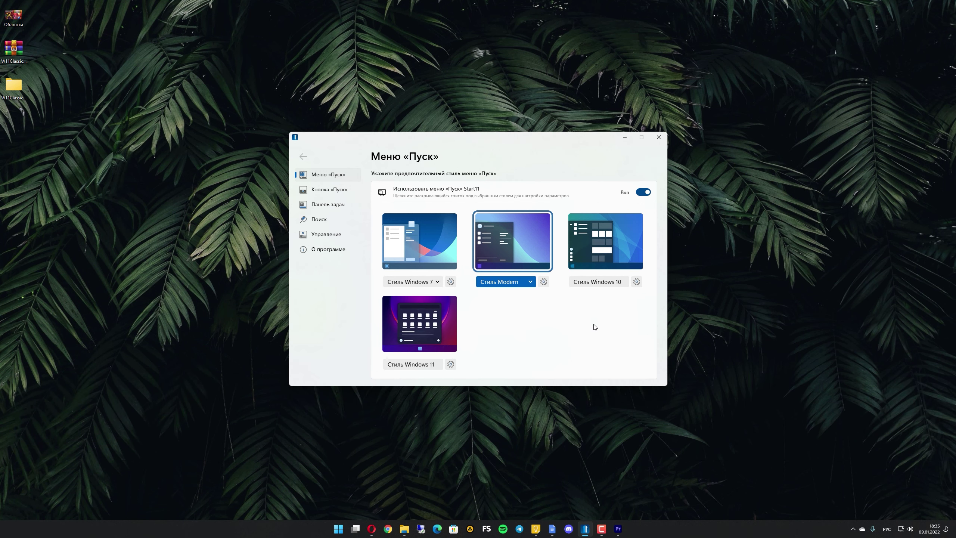
# Set the Modern style to its list variant with a narrow icon column and check the Start menu
pyautogui.click(530, 282)
pyautogui.click(537, 333)
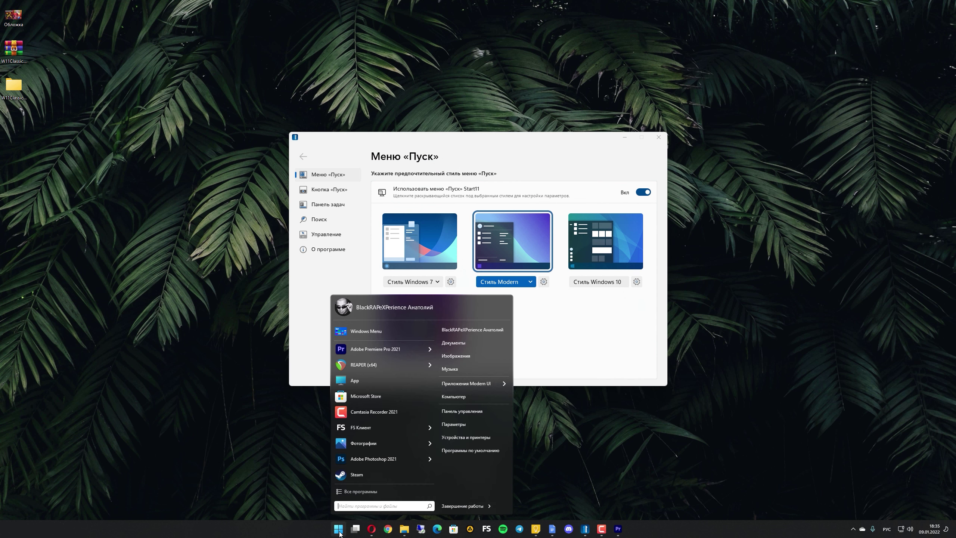
pyautogui.click(339, 529)
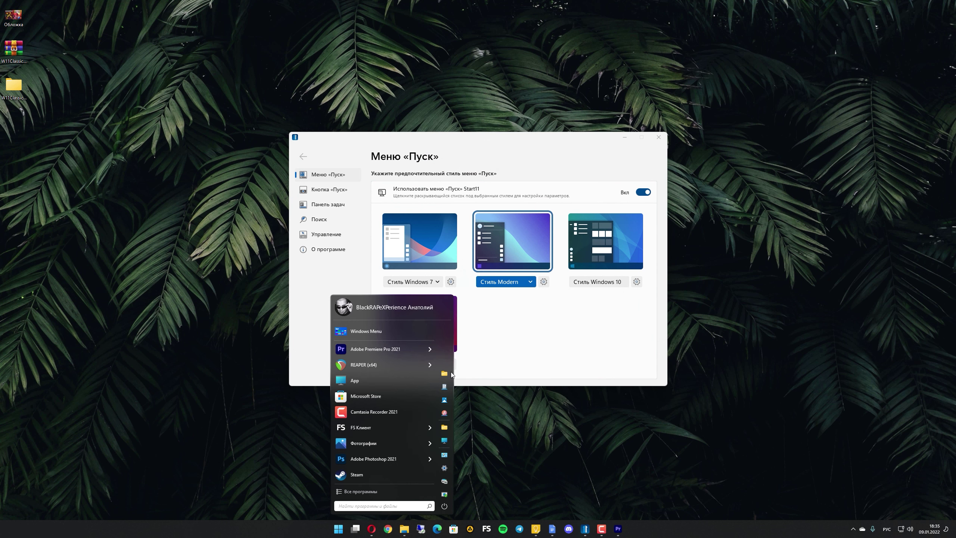
# Set the Modern style to its grid variant and browse the all-programs list in the Start menu
pyautogui.click(530, 282)
pyautogui.click(500, 312)
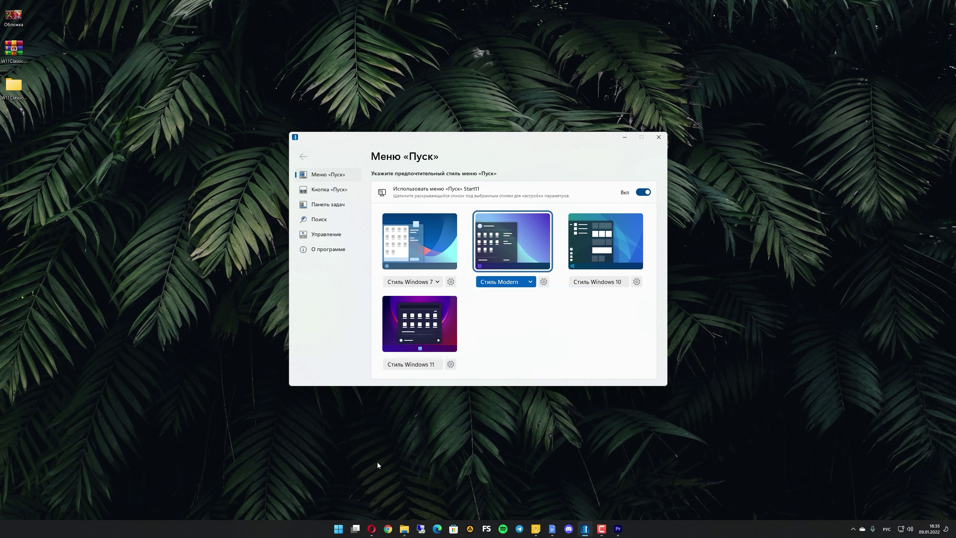
pyautogui.click(339, 529)
pyautogui.click(406, 492)
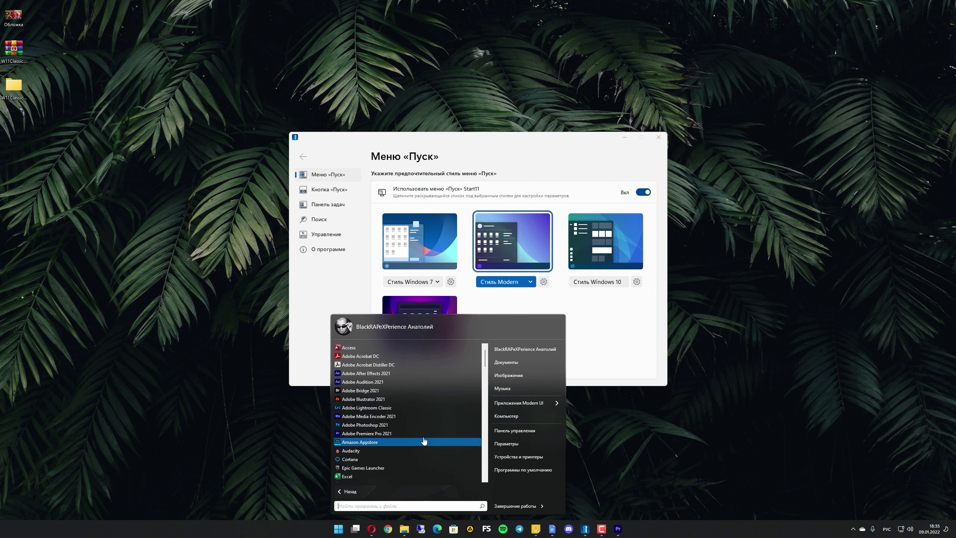
pyautogui.scroll(-5, 424, 442)
pyautogui.click(393, 491)
# Set the Modern style to its grid variant with a narrow icon column, check the Start menu, and return to the list variant
pyautogui.click(529, 281)
pyautogui.click(525, 333)
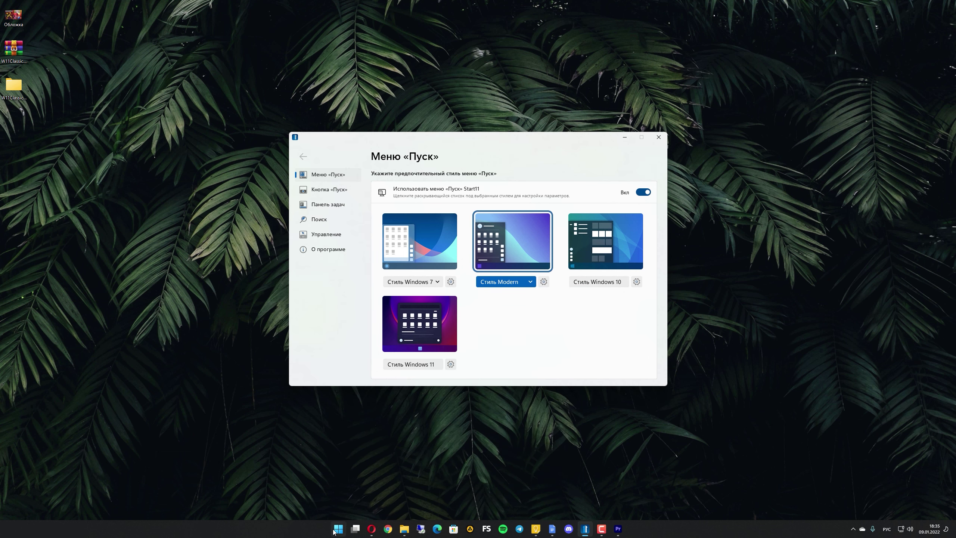
pyautogui.click(339, 529)
pyautogui.click(498, 284)
pyautogui.click(488, 295)
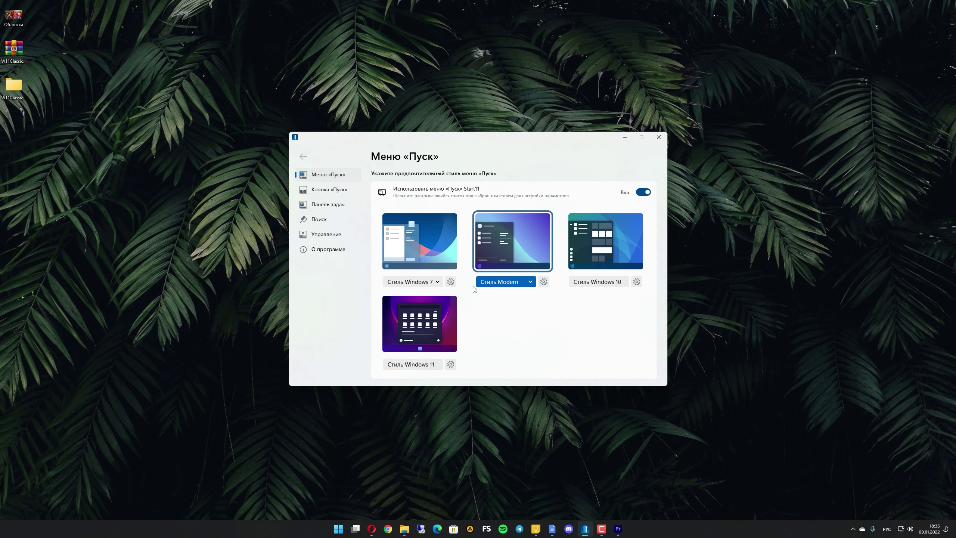
# Select the Windows 7 style and check the Start menu in its list variant, first with the wide column and again with the narrow one
pyautogui.click(424, 282)
pyautogui.click(423, 294)
pyautogui.click(338, 530)
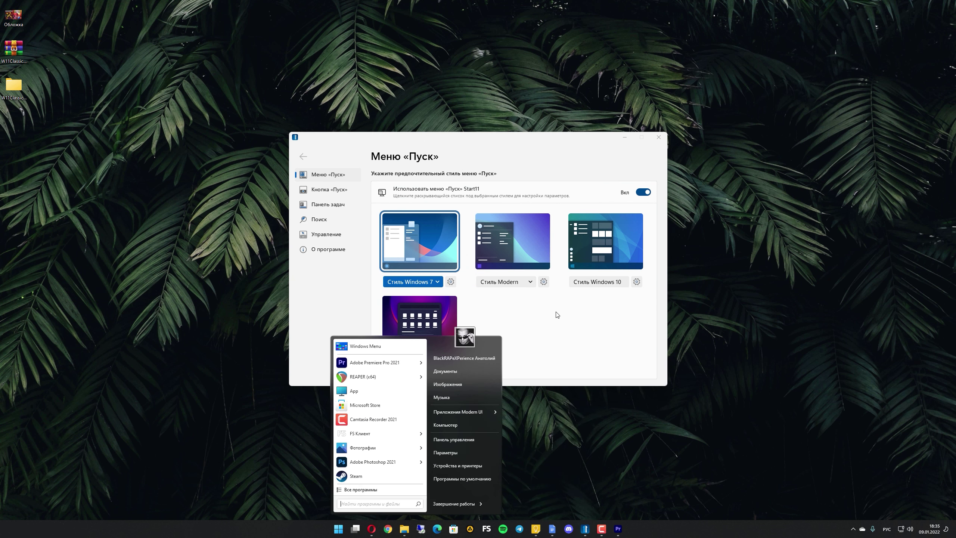
pyautogui.click(437, 281)
pyautogui.click(446, 308)
pyautogui.click(338, 528)
# Set the Windows 7 style to its grid variant with a narrow icon column and check the Start menu
pyautogui.click(434, 286)
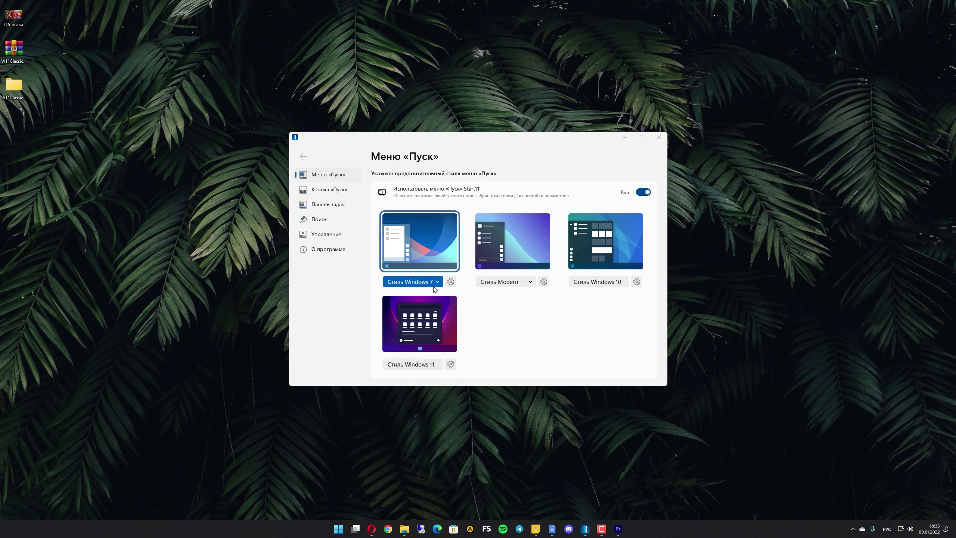
pyautogui.click(425, 329)
pyautogui.click(338, 529)
# Switch to the Windows 10 style and look through both tile pages in its Start menu
pyautogui.click(602, 285)
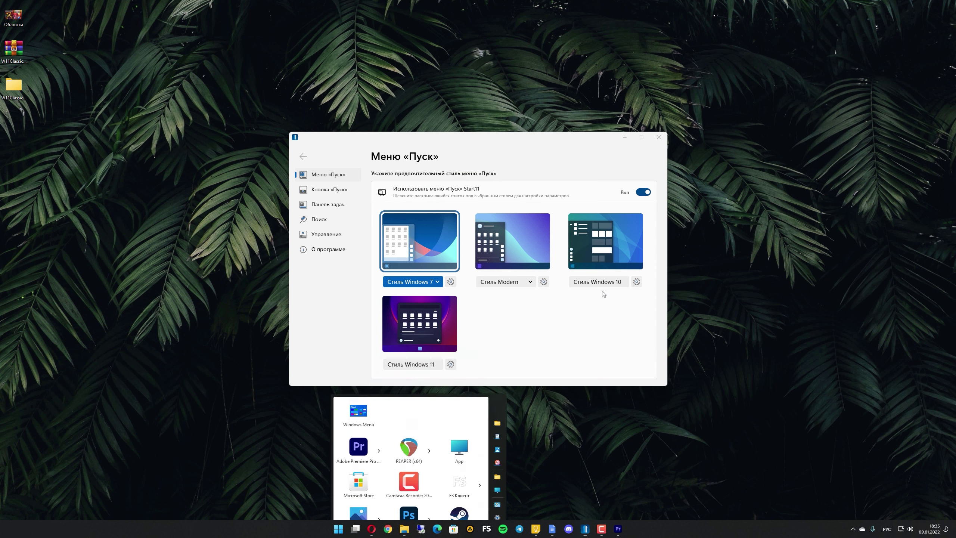
pyautogui.click(337, 529)
pyautogui.scroll(3, 424, 339)
pyautogui.click(519, 510)
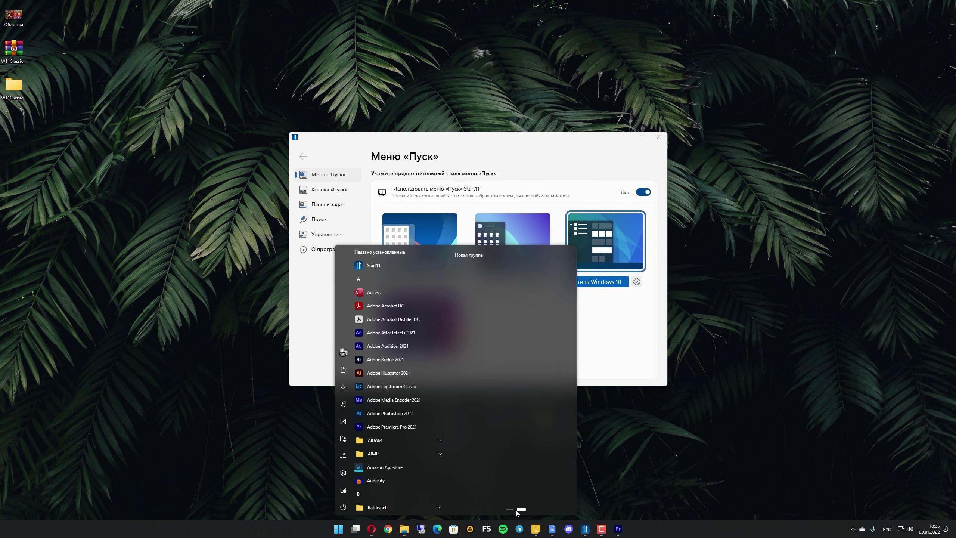
pyautogui.click(510, 509)
# Resize the Play Market tile in the Start menu to the medium square size
pyautogui.rightClick(505, 357)
pyautogui.moveTo(538, 378)
pyautogui.click(614, 390)
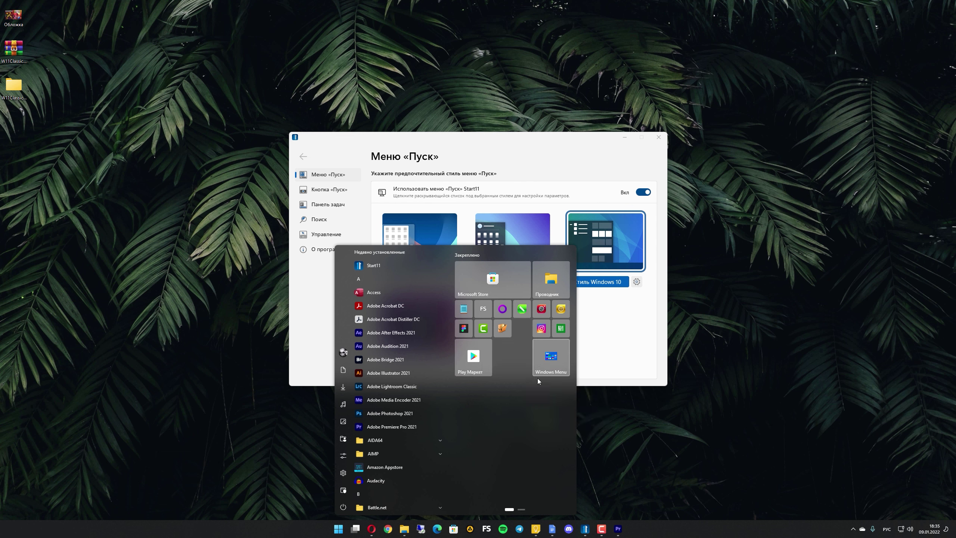
# Examine the Windows 10 style Start menu, including its full app list and both tile pages, reopening it as needed
pyautogui.scroll(-10, 411, 406)
pyautogui.scroll(10, 419, 403)
pyautogui.click(337, 530)
pyautogui.click(337, 529)
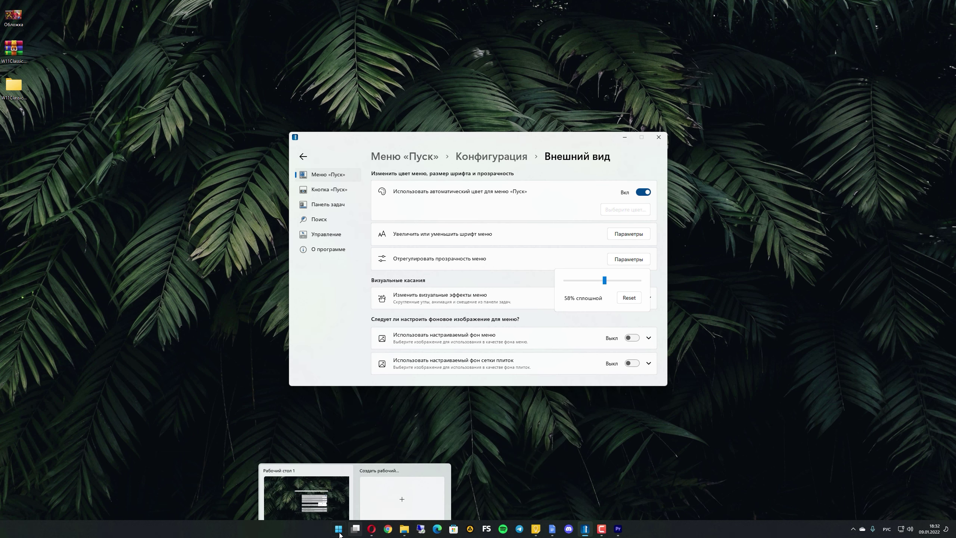
pyautogui.click(337, 531)
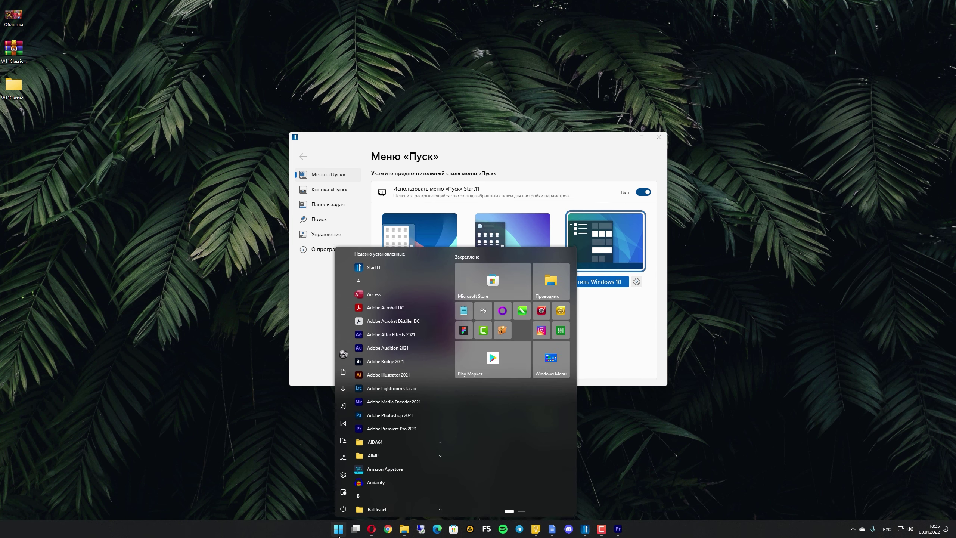
pyautogui.scroll(-5, 406, 340)
pyautogui.scroll(5, 406, 341)
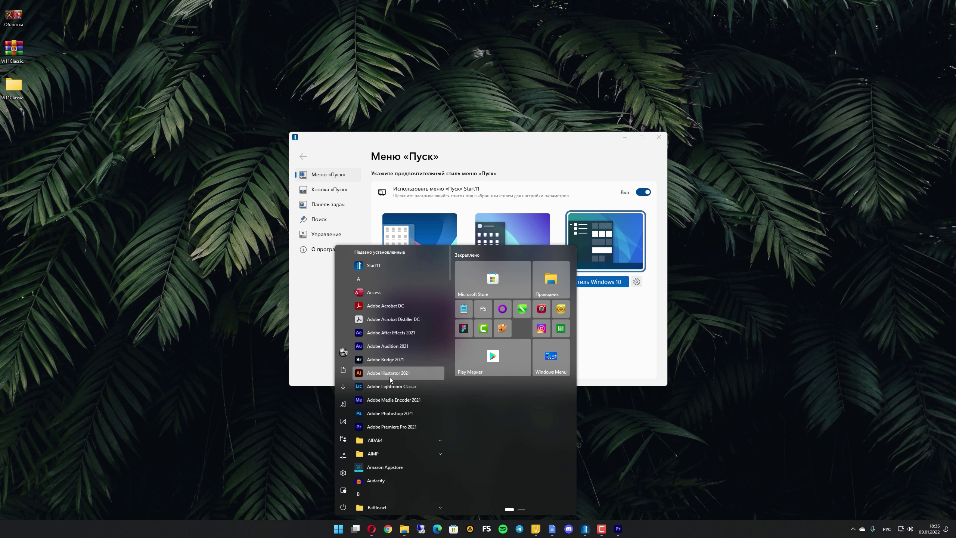
pyautogui.click(520, 510)
pyautogui.click(511, 510)
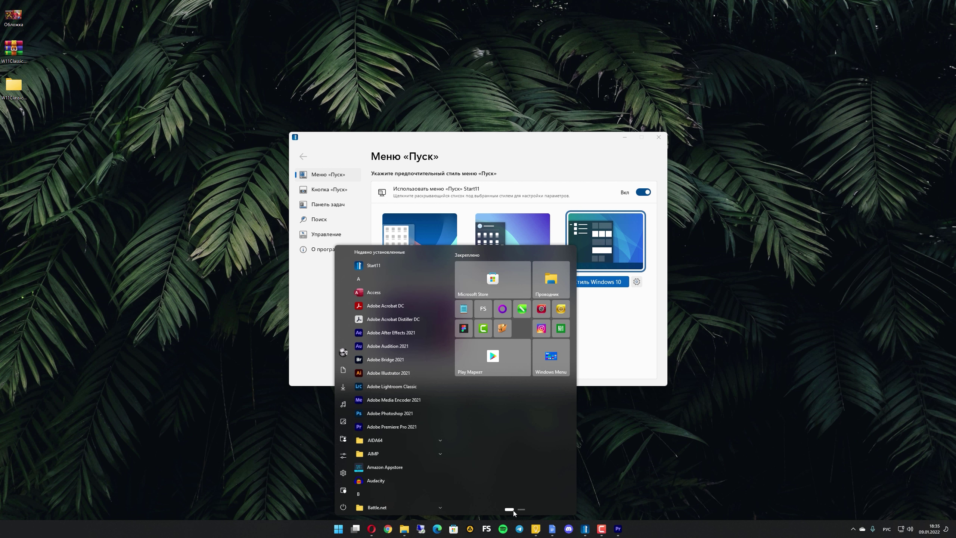
# Shrink the wide Play Market tile to a medium square tile
pyautogui.rightClick(506, 361)
pyautogui.moveTo(565, 374)
pyautogui.click(620, 392)
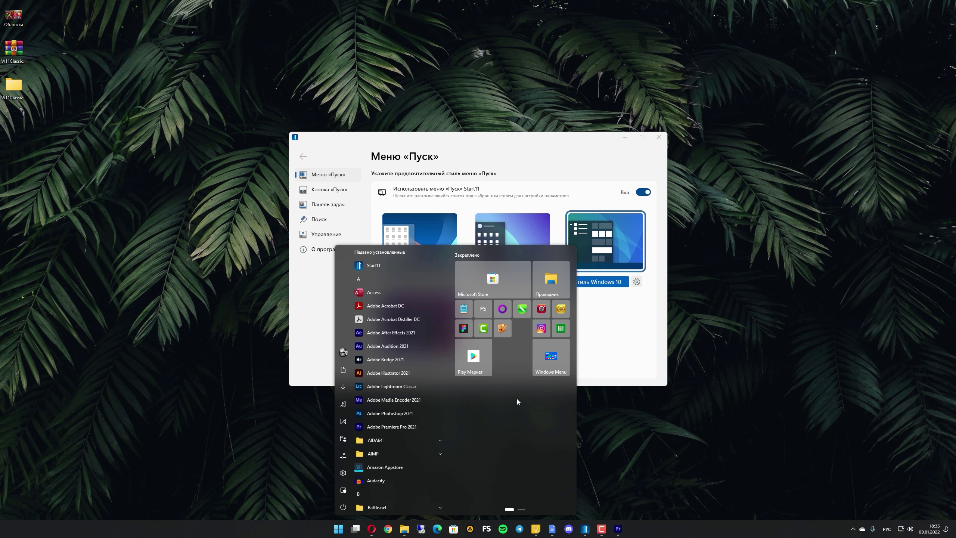
# Browse the app list in the Start menu, reopen the menu, and return to the Windows 10 style setting
pyautogui.scroll(-8, 423, 388)
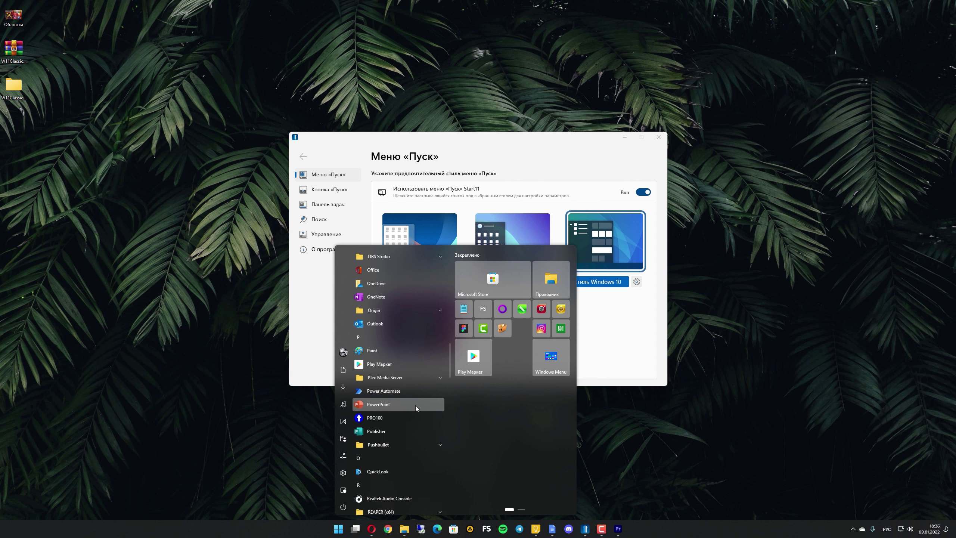
pyautogui.scroll(8, 421, 405)
pyautogui.click(338, 528)
pyautogui.click(337, 528)
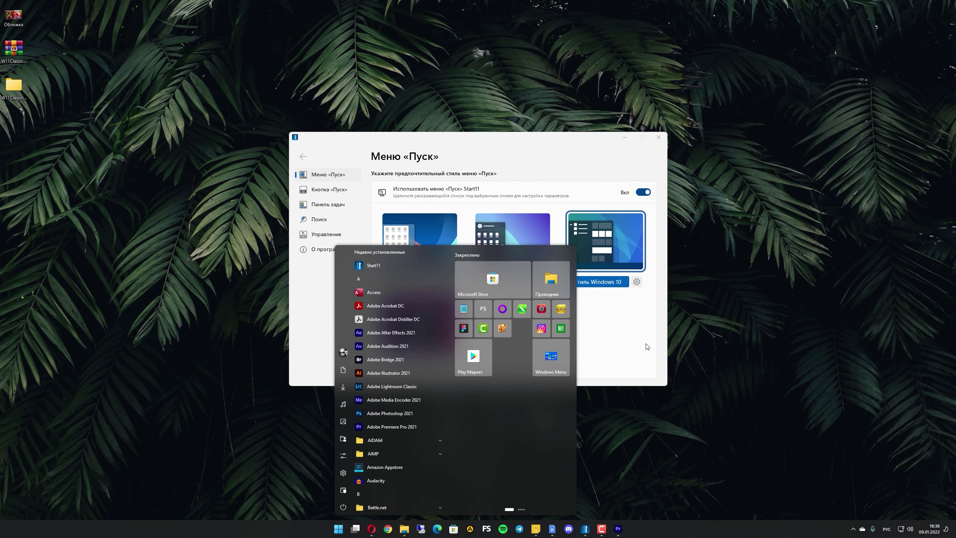
pyautogui.click(614, 278)
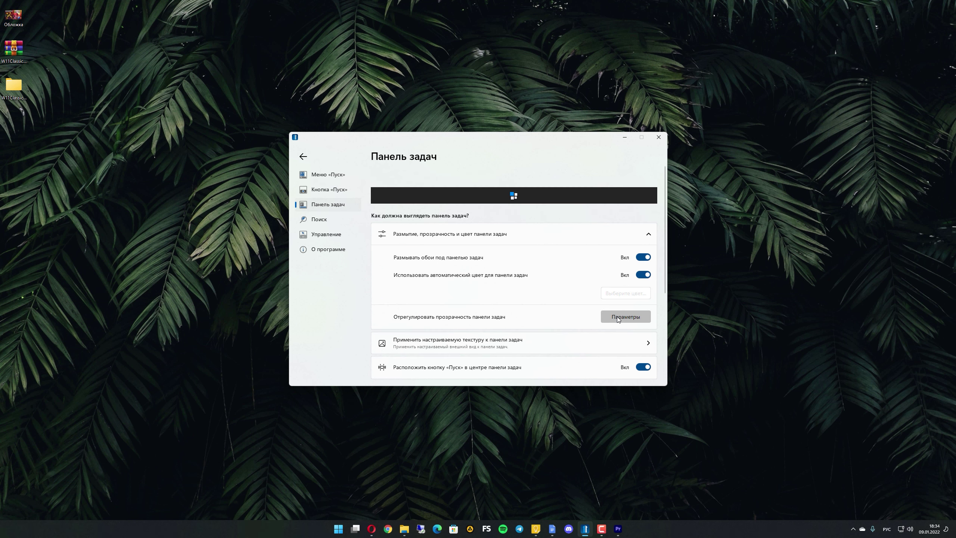
# Set the taskbar transparency to 0% solid and toggle the wallpaper blur under the taskbar
pyautogui.click(582, 339)
pyautogui.moveTo(607, 341); pyautogui.dragTo(567, 341)
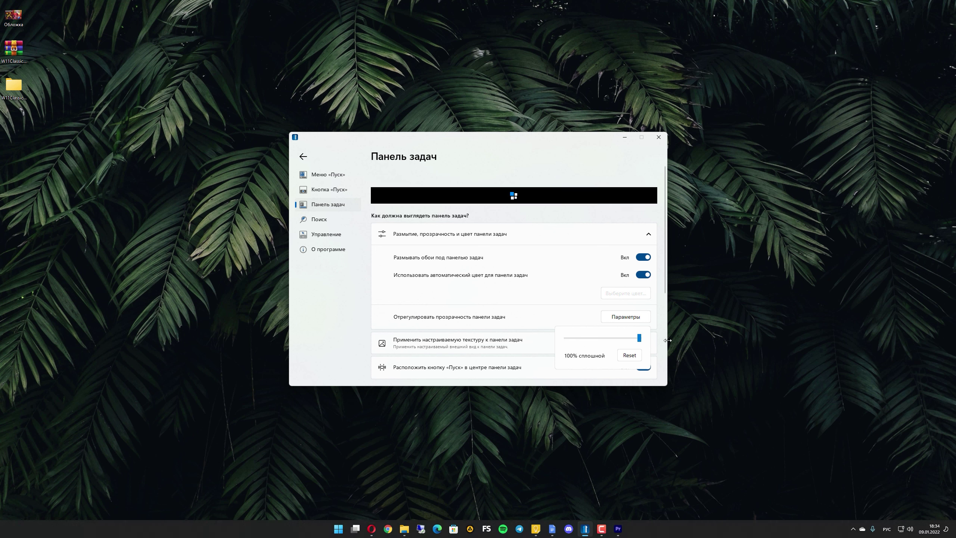
pyautogui.click(643, 259)
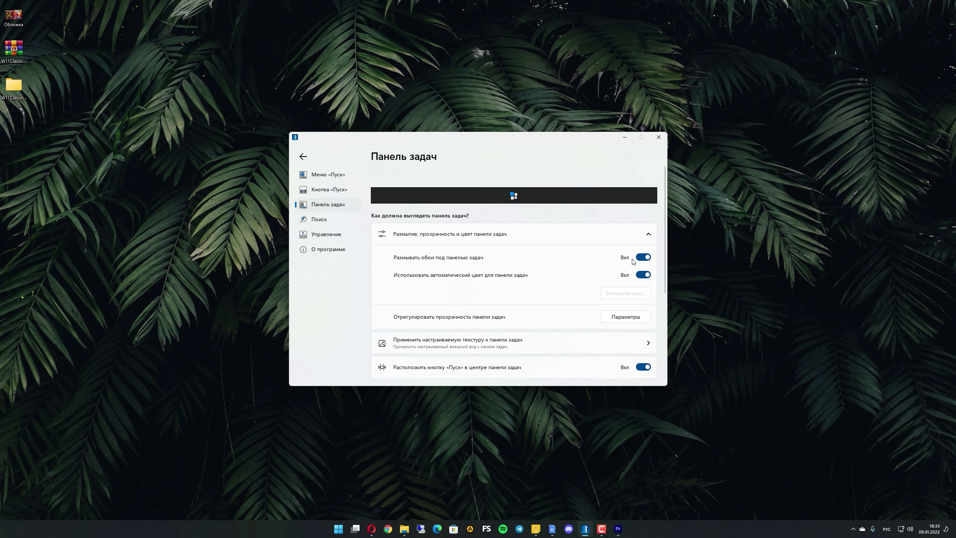
pyautogui.click(643, 257)
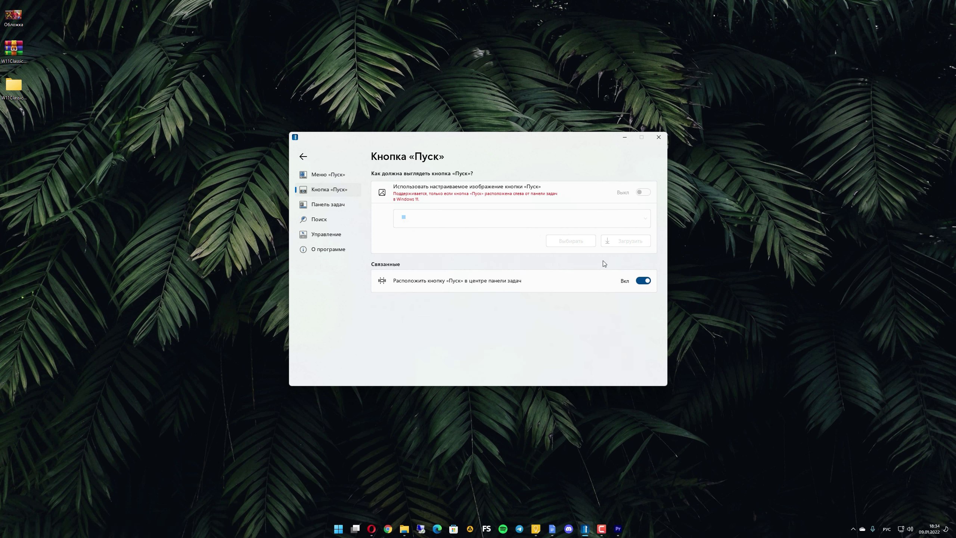
# Turn off centering of the Start button on the taskbar and check the Start menu
pyautogui.click(638, 281)
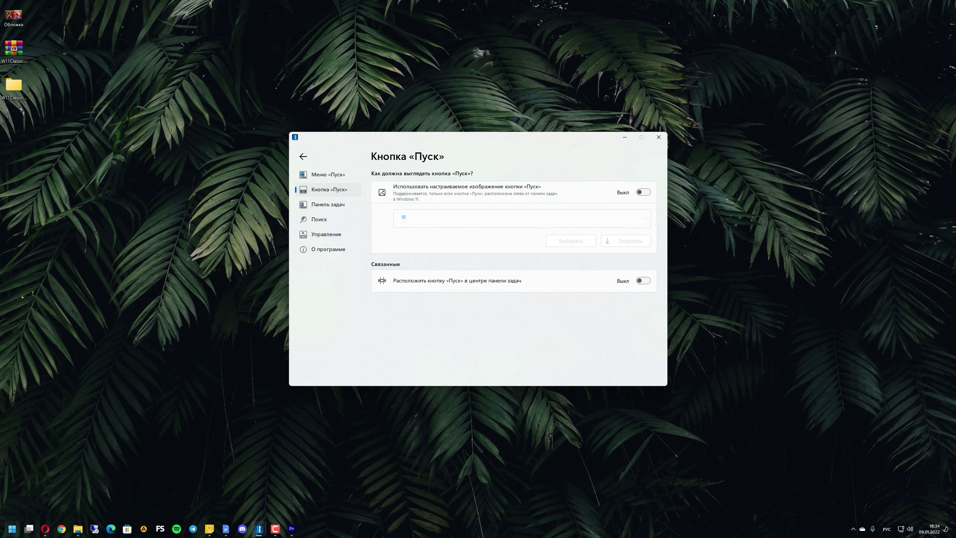
pyautogui.press('super')
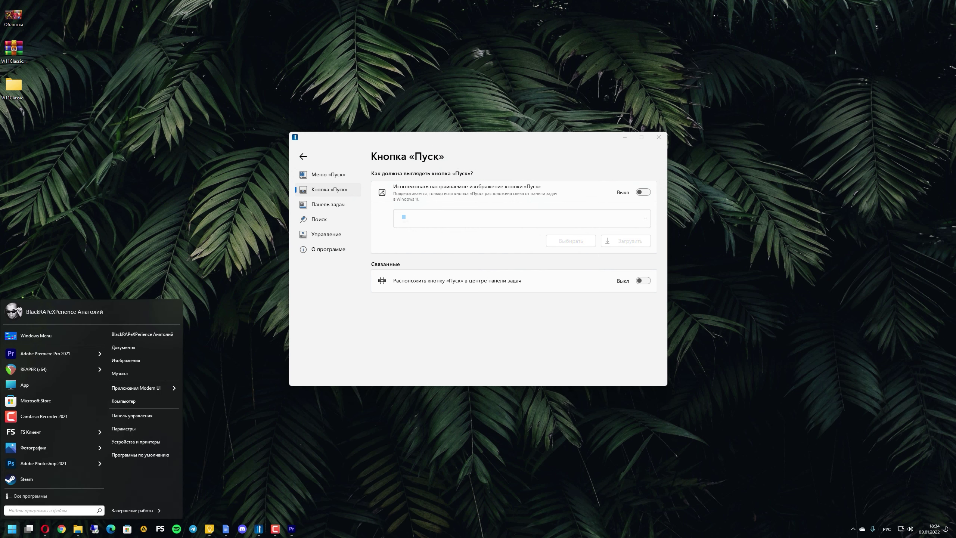
pyautogui.click(134, 225)
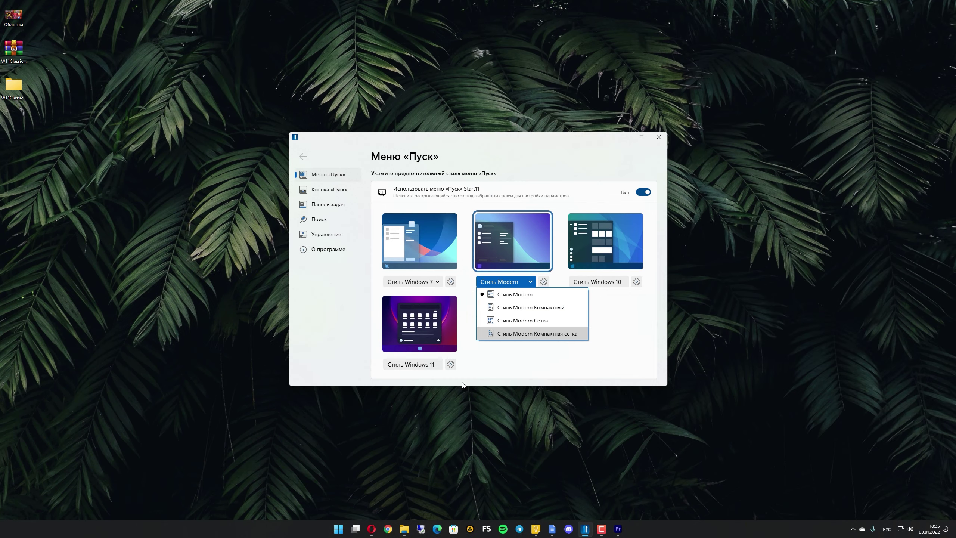
# Set the Modern style to its list variant with a narrow icon column and check the Start menu
pyautogui.click(339, 529)
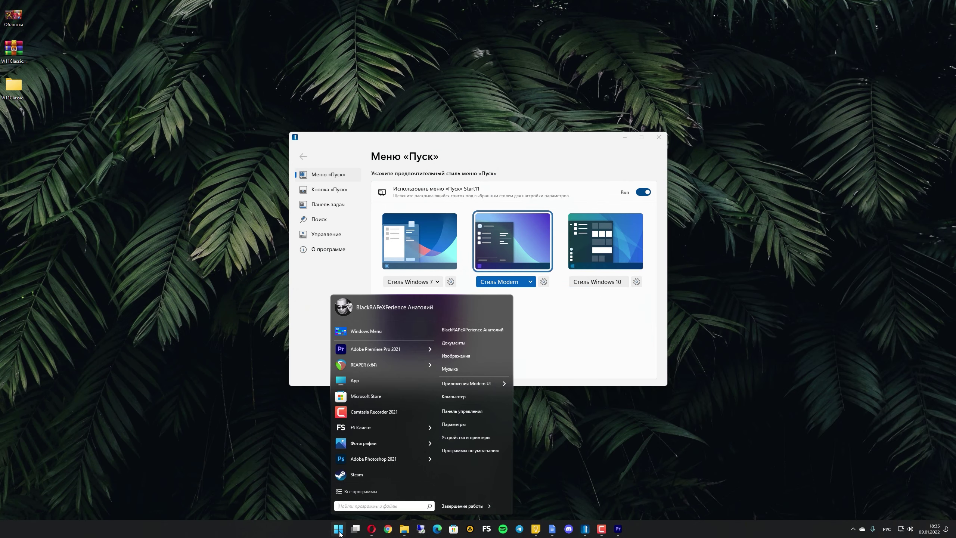
pyautogui.click(506, 282)
pyautogui.click(518, 307)
pyautogui.click(338, 528)
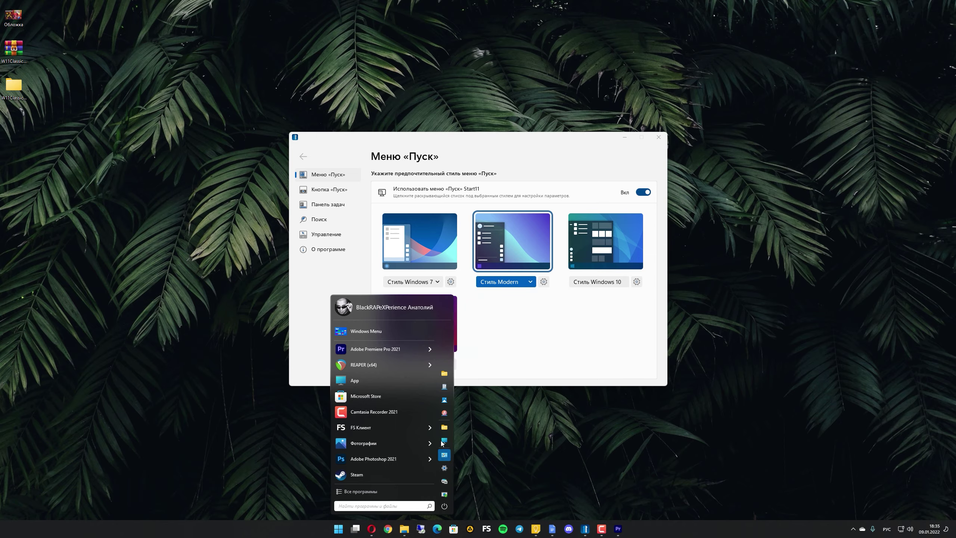
pyautogui.click(530, 281)
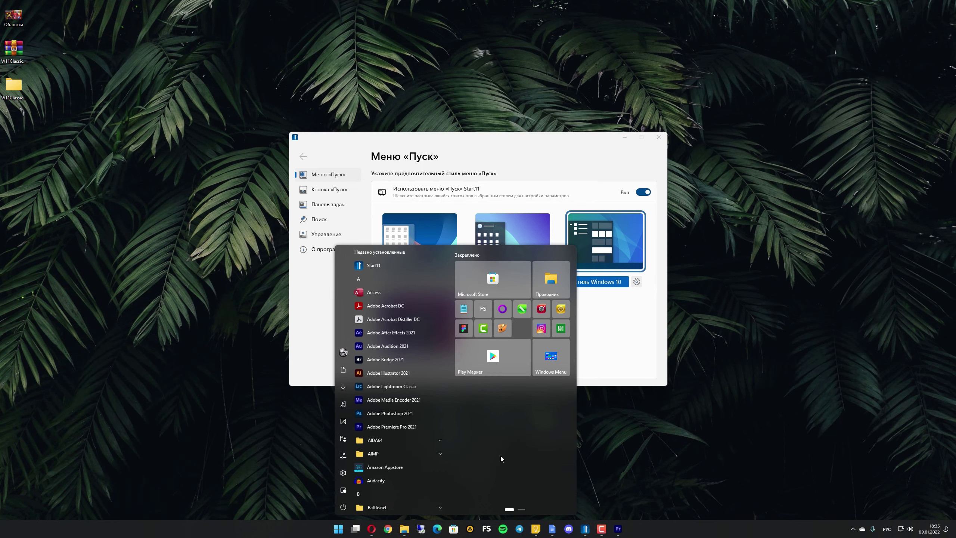
# Resize the Play Market tile to the medium square size and browse the app list in the Start menu
pyautogui.rightClick(504, 356)
pyautogui.click(516, 405)
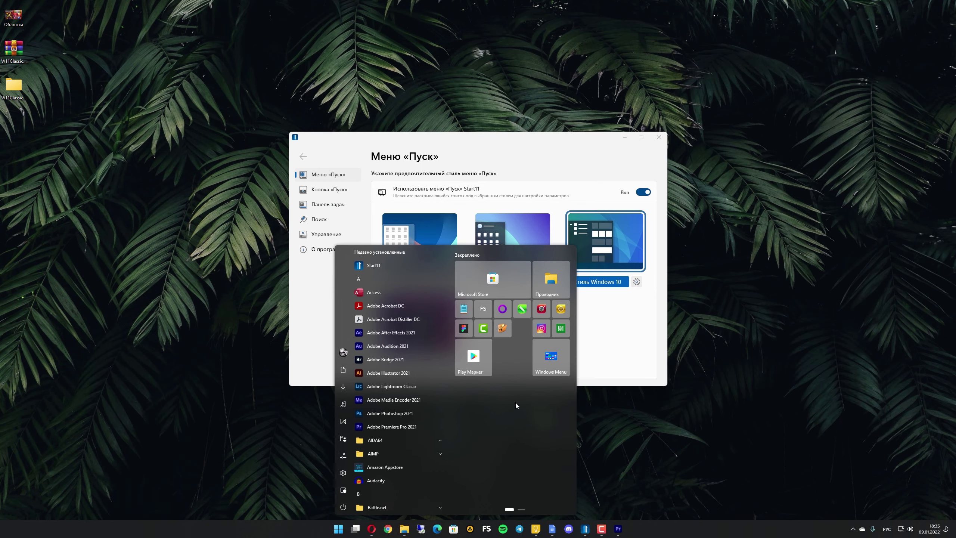
pyautogui.scroll(-10, 418, 400)
pyautogui.click(338, 528)
pyautogui.click(338, 529)
# Switch from the Windows 10 style to the Windows 11 style and examine its Start menu
pyautogui.click(613, 284)
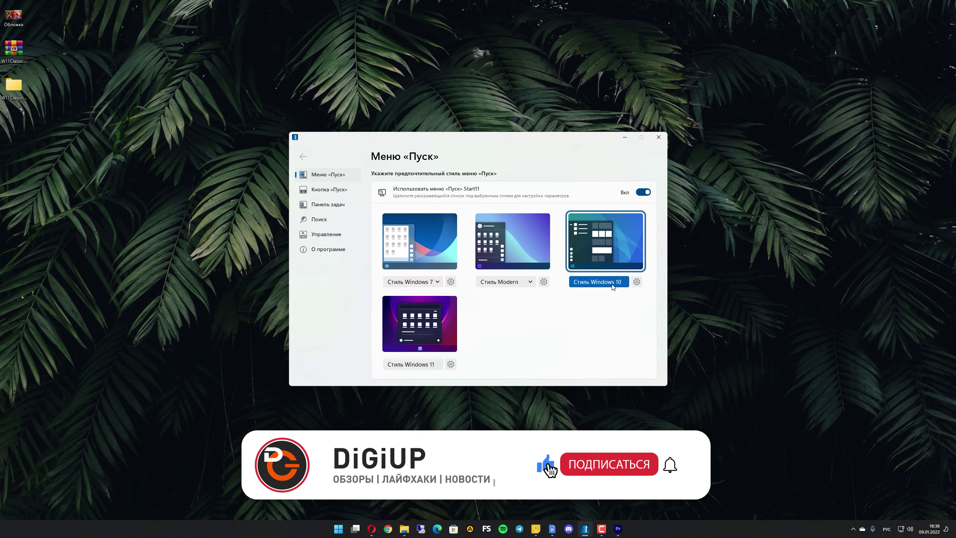
pyautogui.click(621, 288)
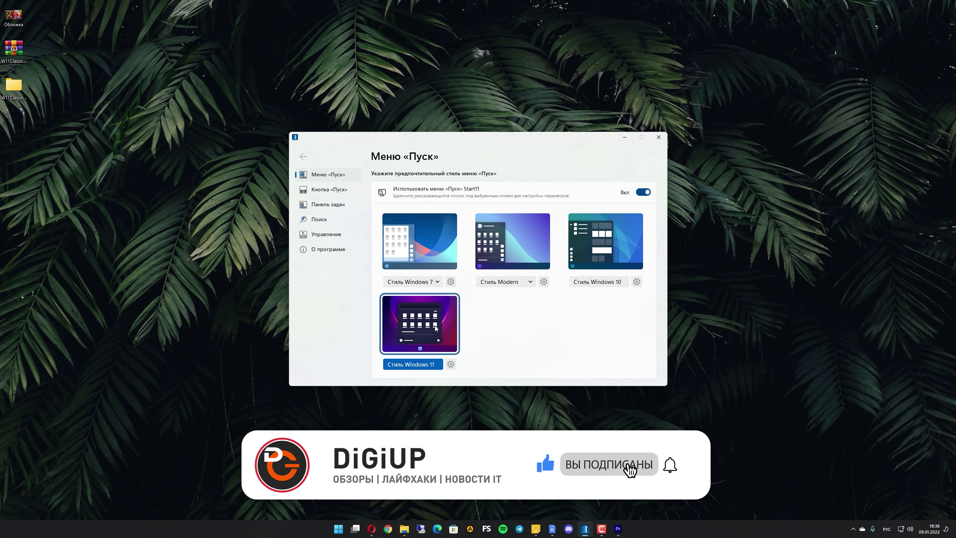
pyautogui.click(341, 529)
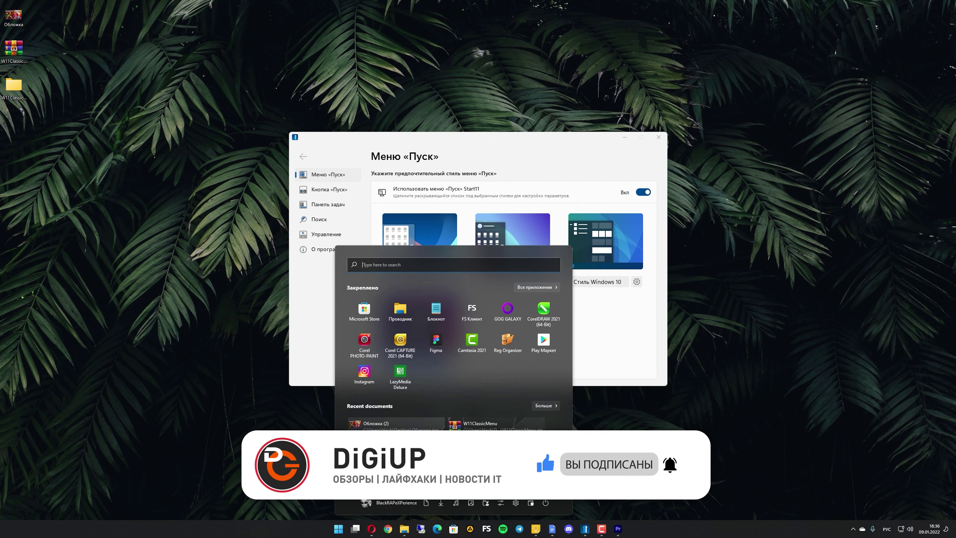
pyautogui.click(500, 502)
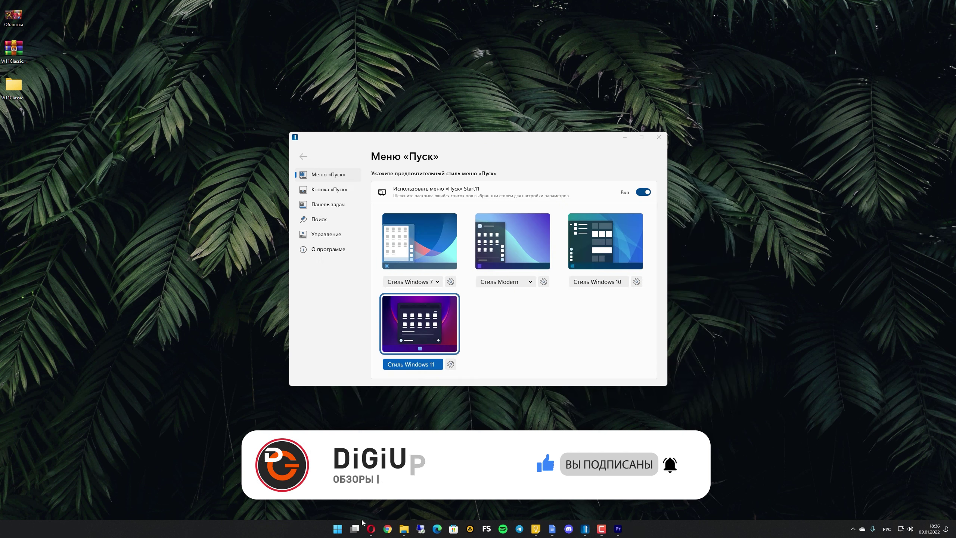
pyautogui.click(338, 528)
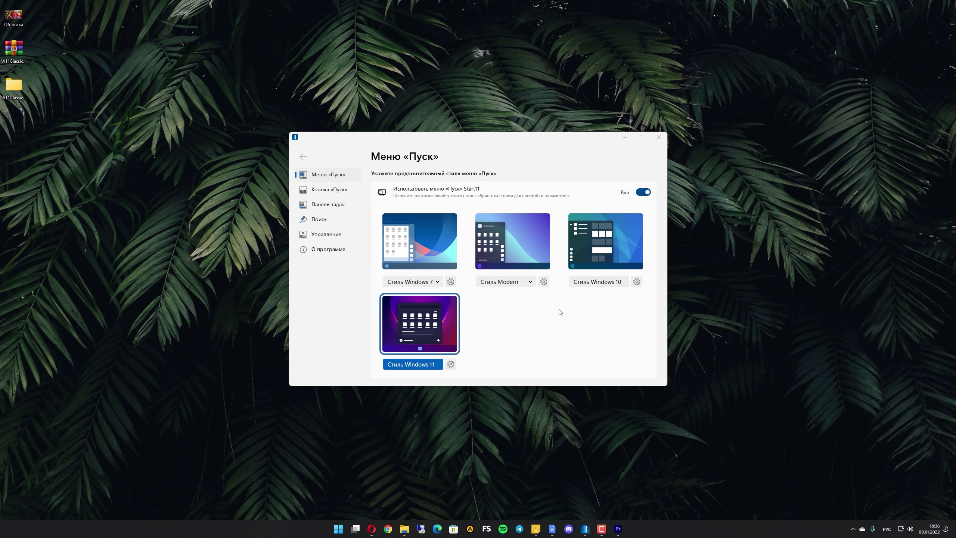
# Look through the taskbar, search, and Start button settings pages
pyautogui.click(328, 204)
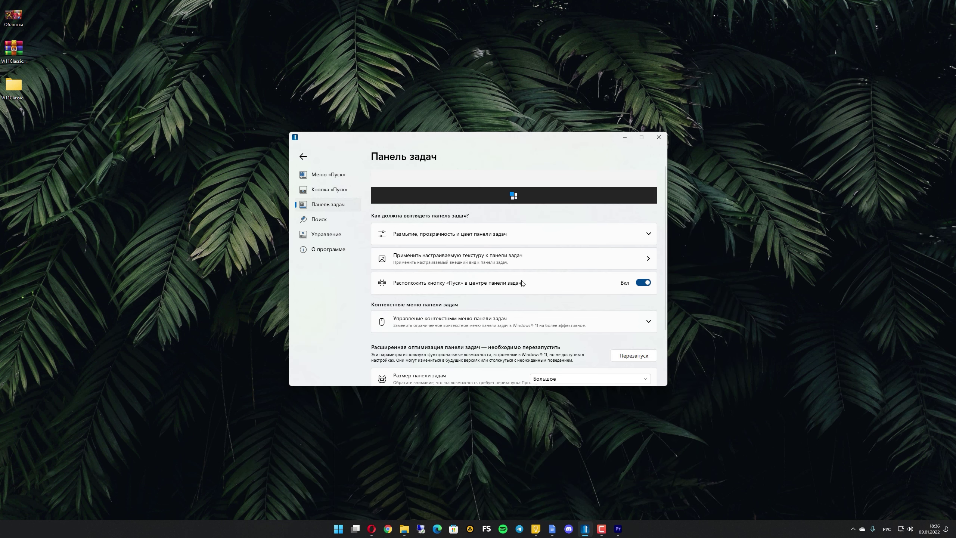
pyautogui.click(331, 221)
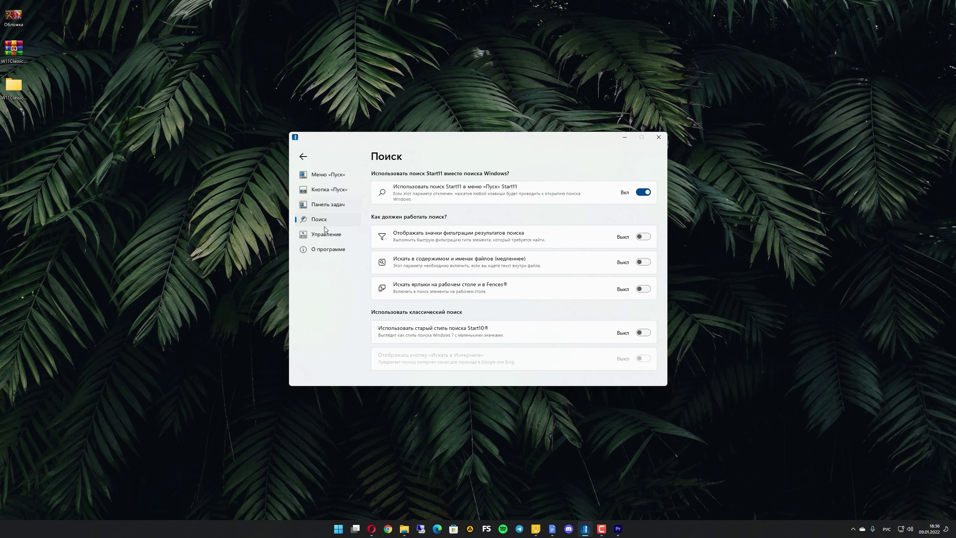
pyautogui.click(323, 191)
pyautogui.click(324, 204)
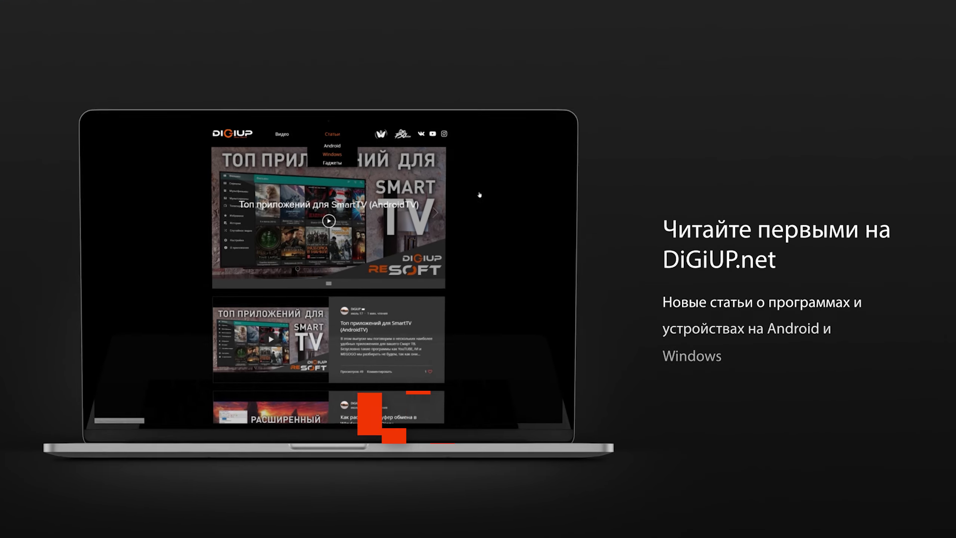